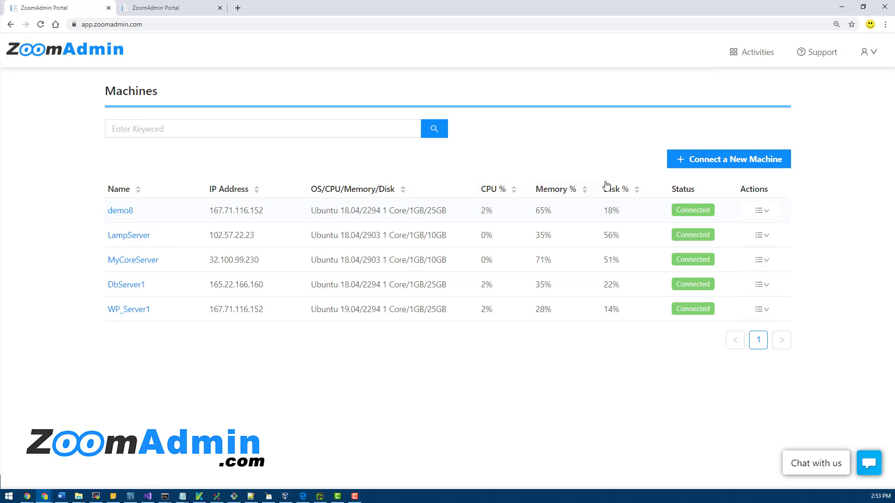
Open the Connect a New Machine form from the Machines page.
left_click(722, 163)
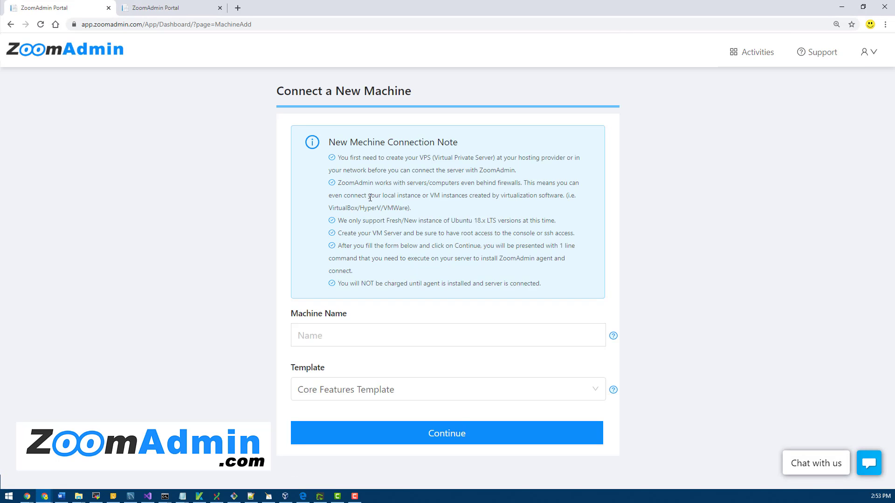
left_click_drag(327, 157, 559, 288)
left_click(548, 285)
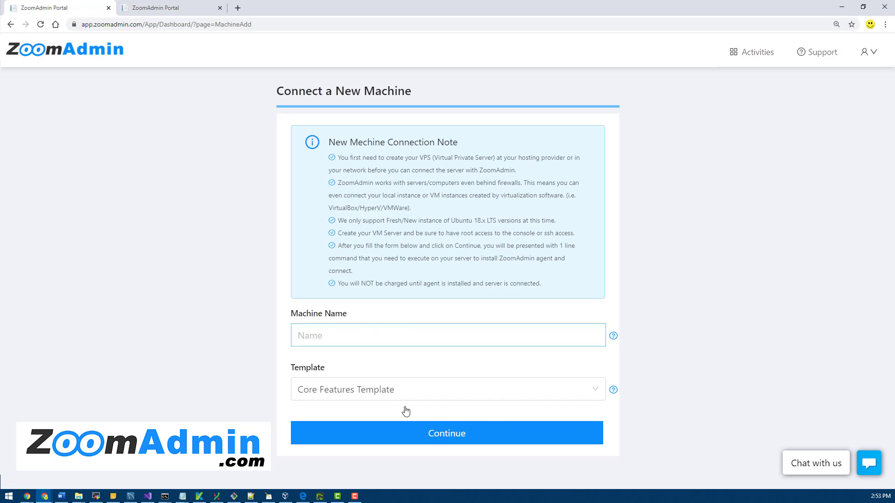
From the Machines list, view and select demo8's agent install command, then close it.
left_click(39, 53)
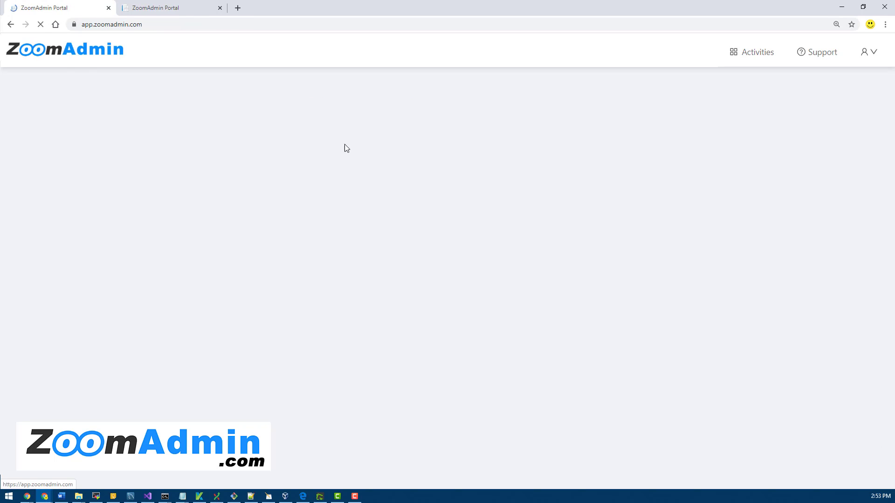
left_click(762, 210)
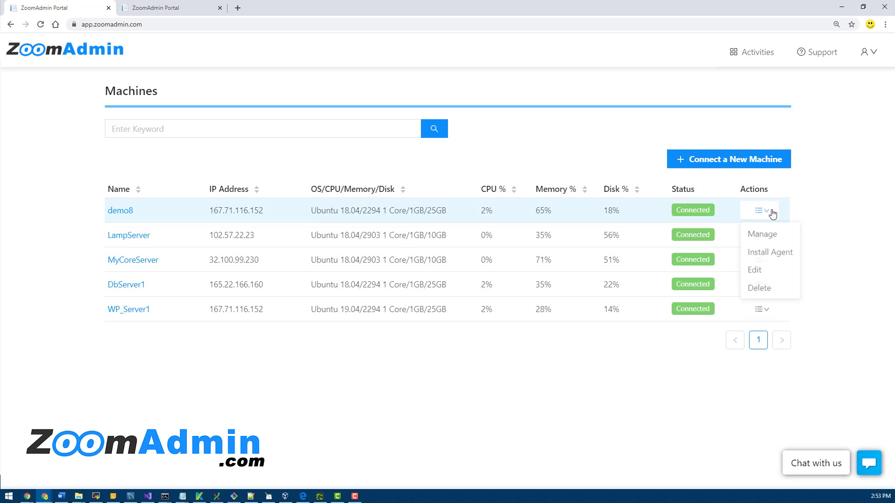
left_click(767, 251)
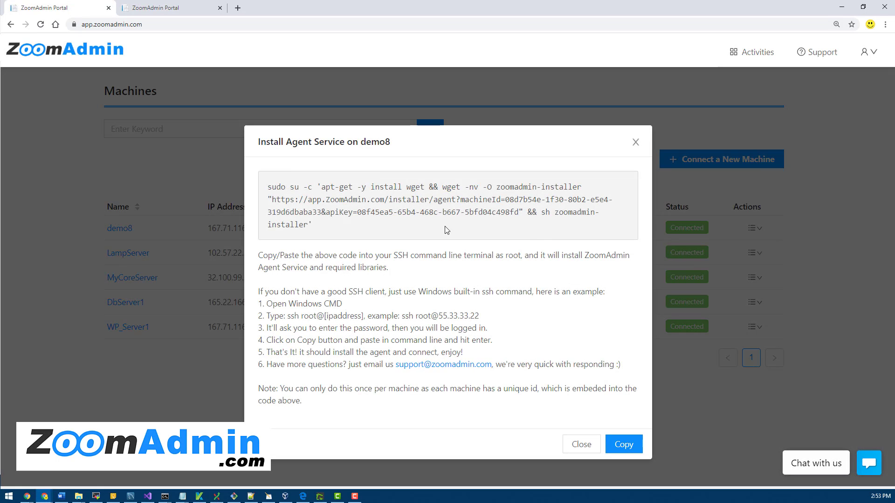
left_click_drag(311, 226, 249, 192)
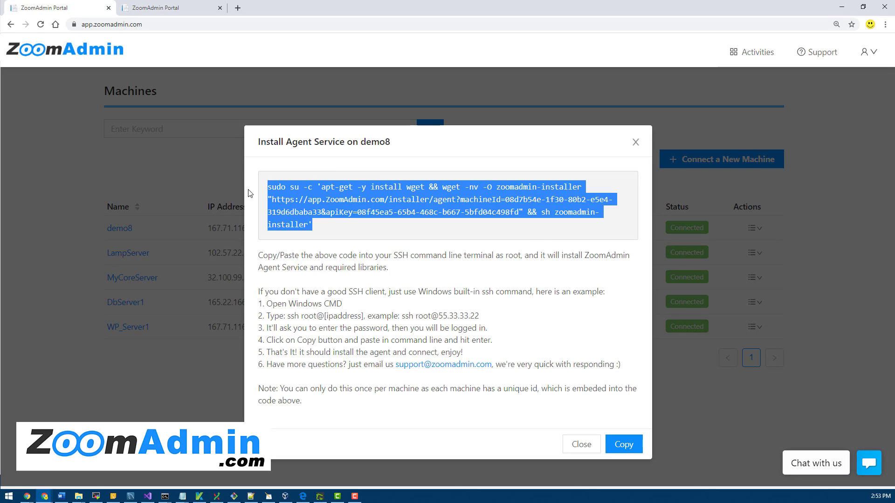
left_click(582, 446)
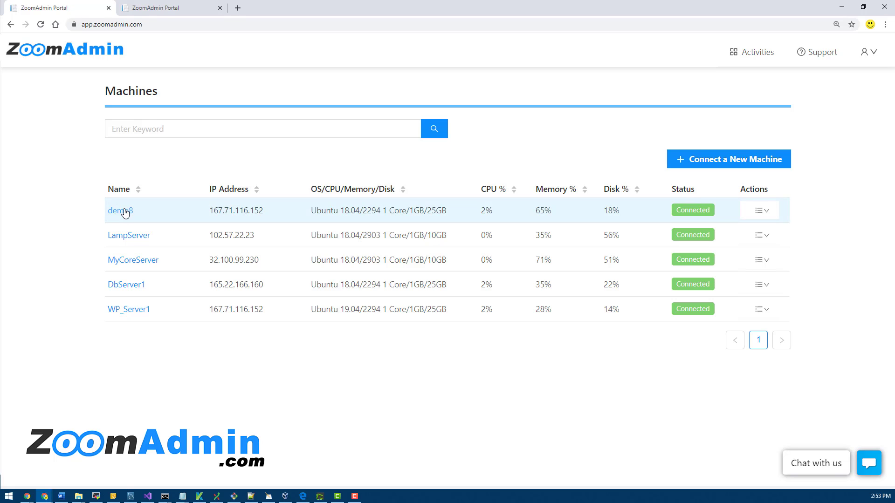
Open demo8's Machine > Users page and scroll through its system accounts.
left_click(124, 211)
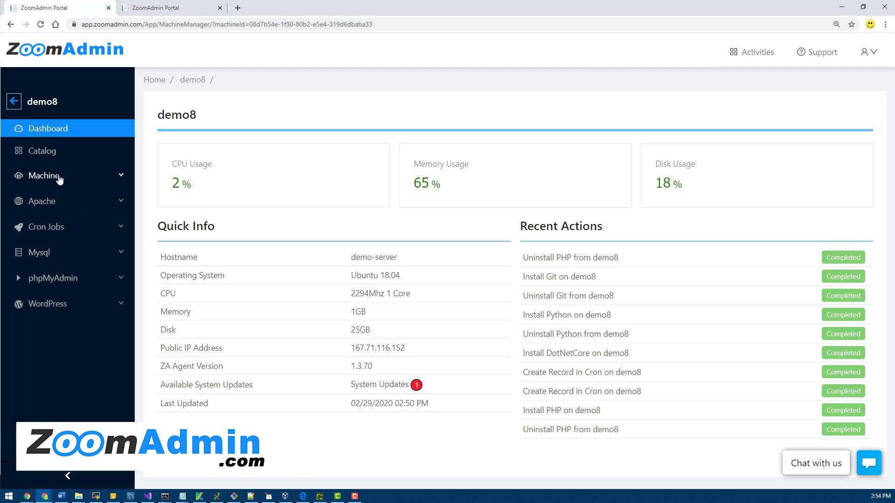
left_click(70, 183)
left_click(69, 200)
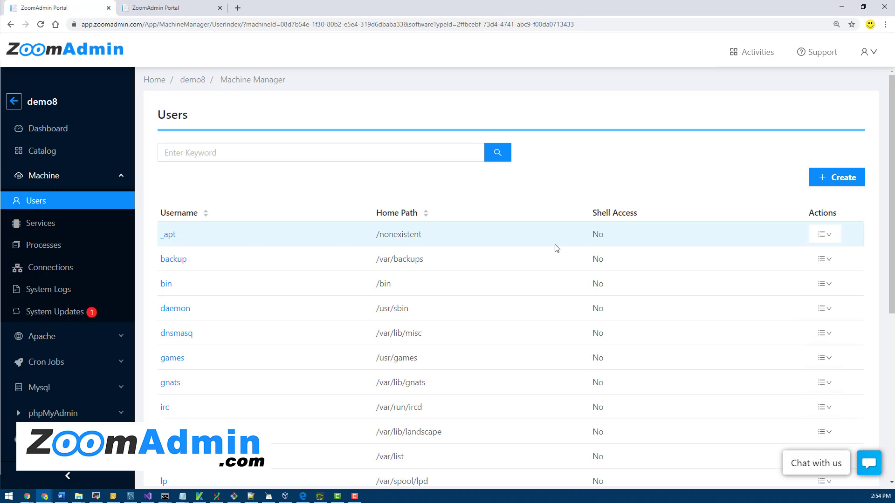
scroll(460, 368, "down", 5)
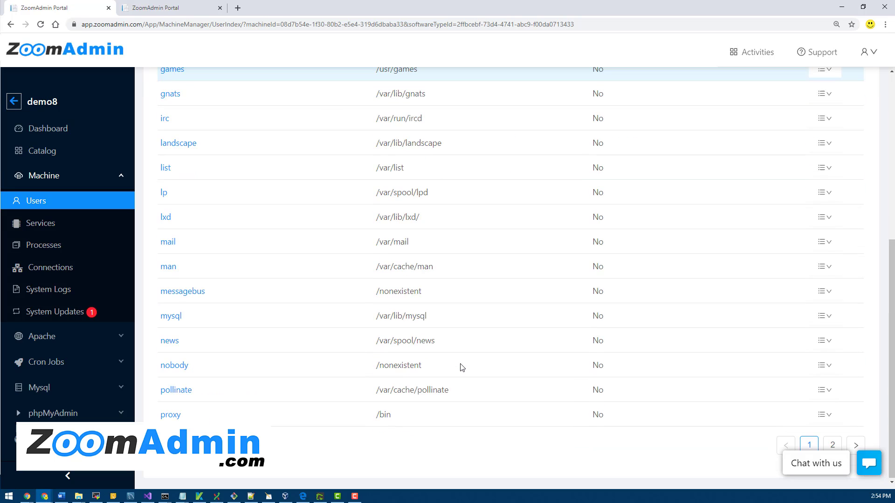
scroll(460, 367, "up", 5)
scroll(461, 368, "down", 5)
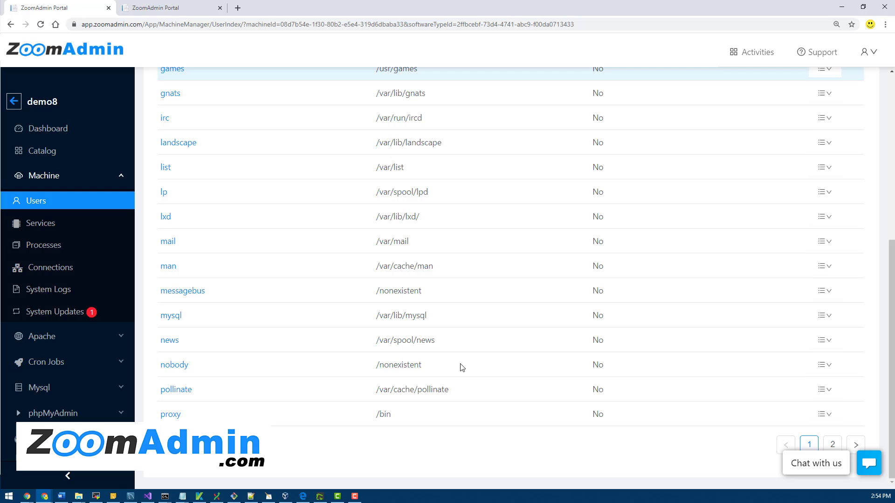
scroll(461, 367, "up", 5)
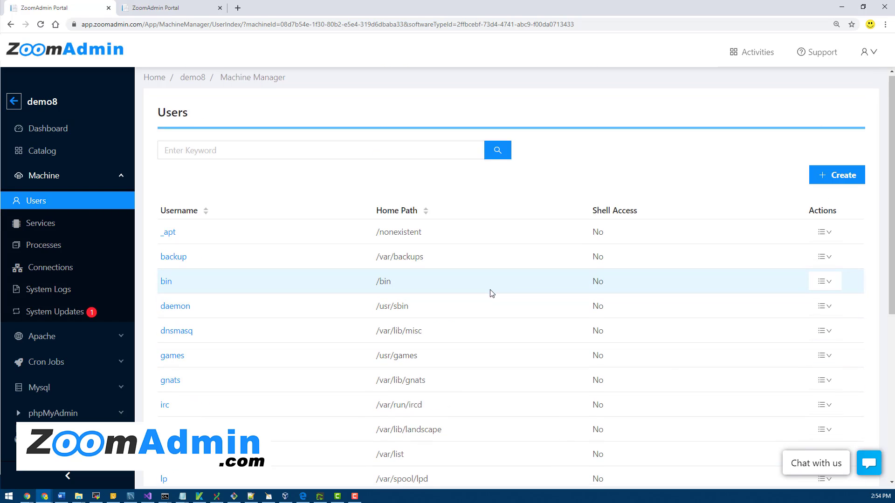
scroll(491, 293, "down", 5)
scroll(490, 293, "up", 5)
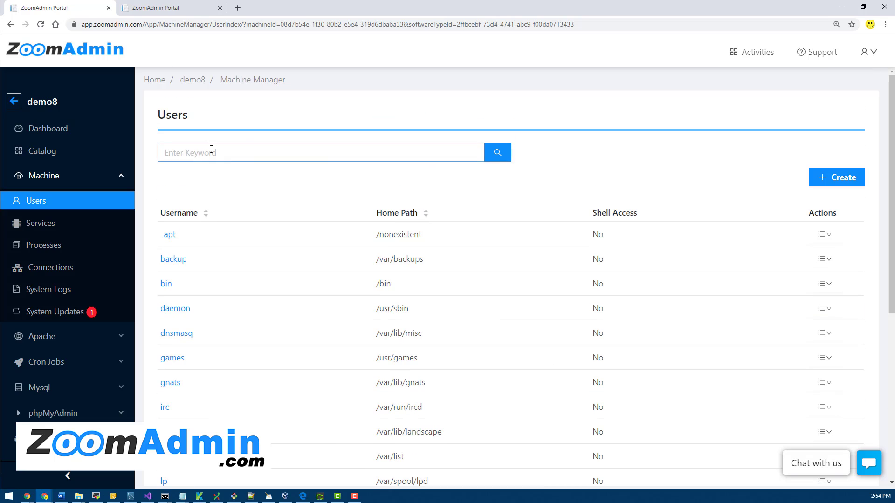
scroll(391, 303, "down", 5)
scroll(391, 301, "up", 5)
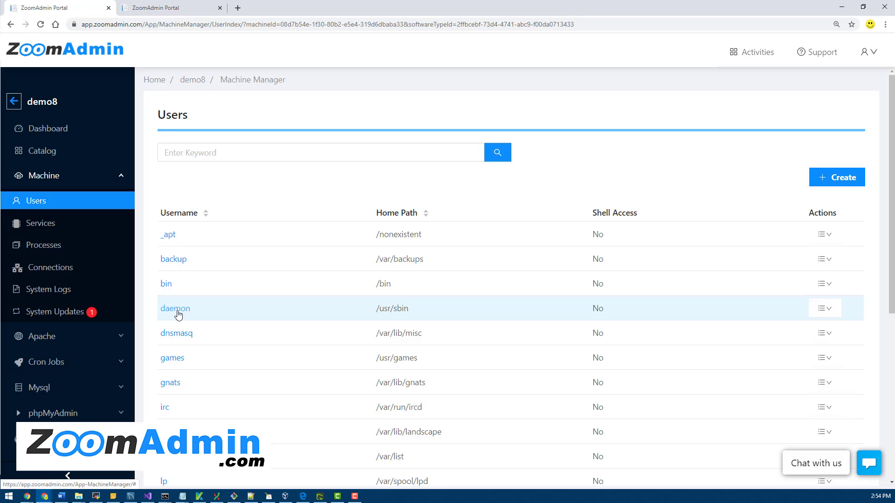
left_click(174, 360)
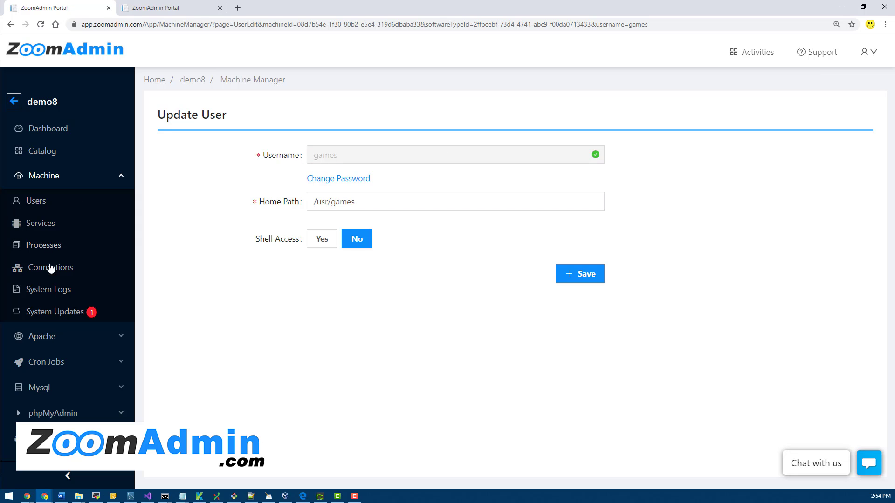
left_click(38, 201)
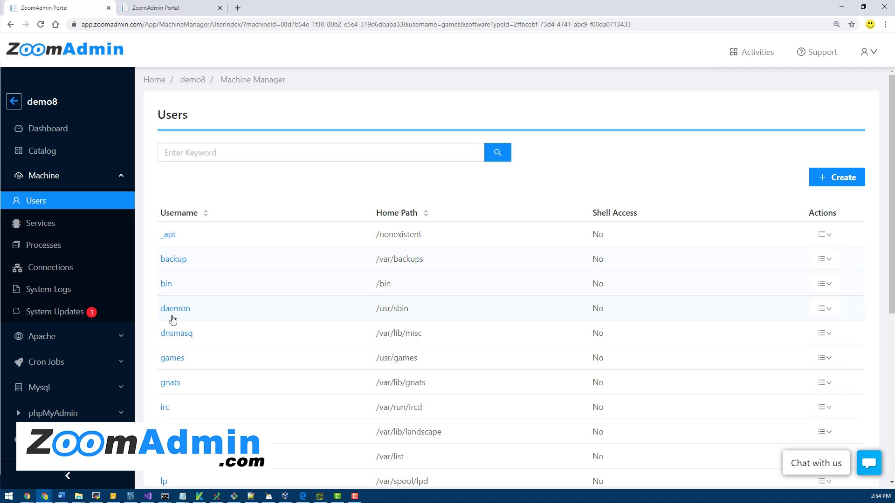
scroll(161, 327, "down", 3)
scroll(159, 327, "up", 3)
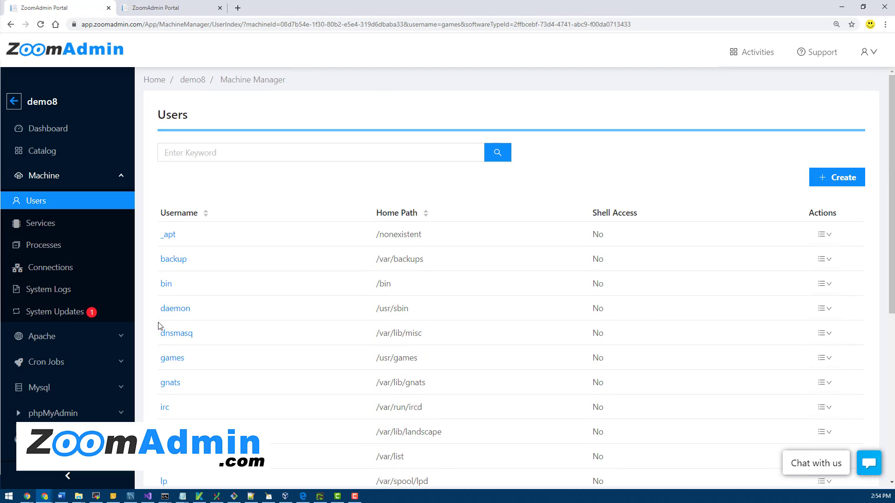
Start a new user with username test1 and enter the password in both fields.
left_click(839, 182)
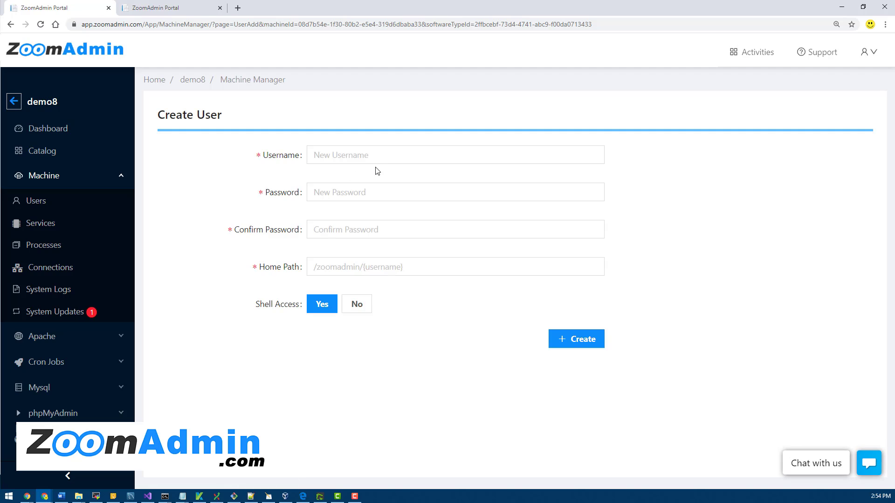
left_click(376, 159)
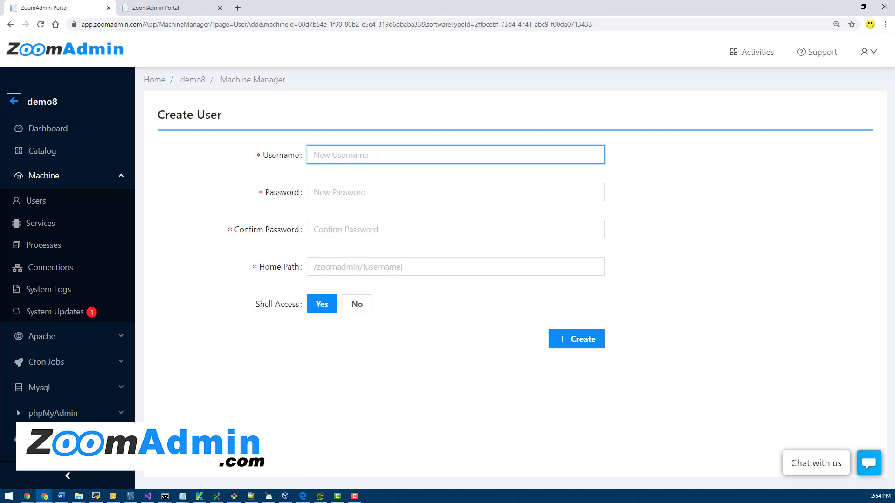
type("test1")
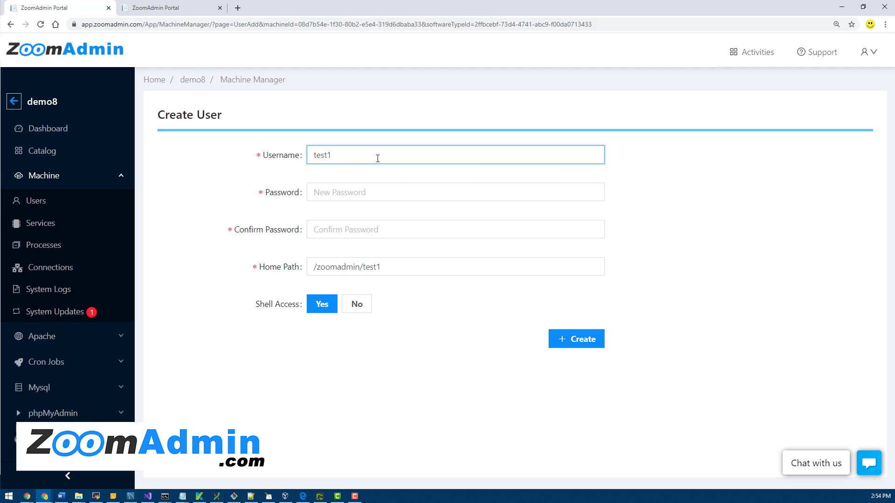
left_click(357, 199)
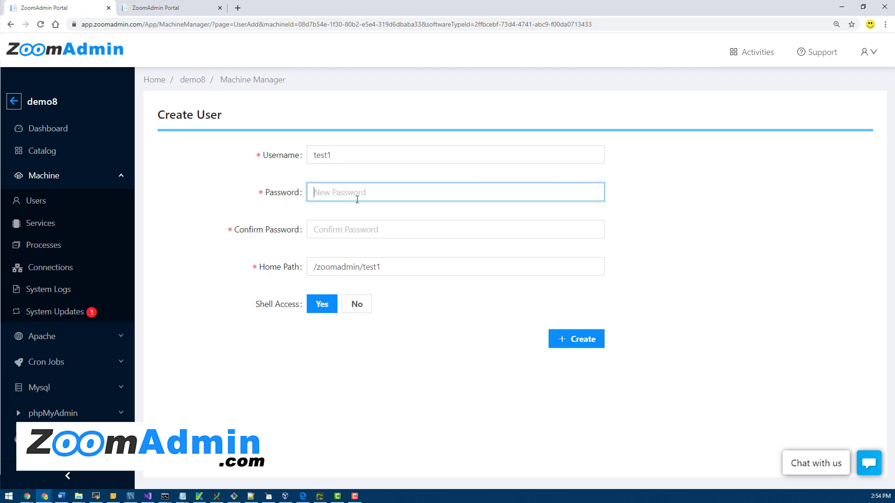
type("123456")
key("Tab")
type("123456")
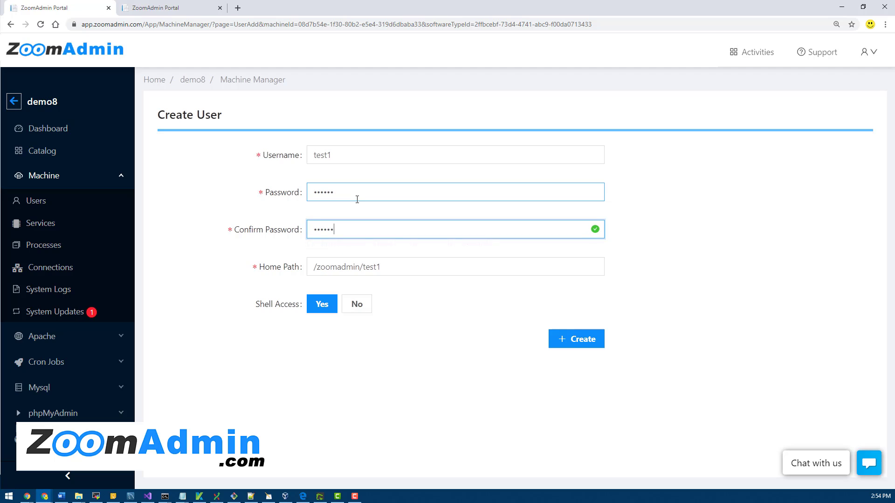
Check the home path /zoomadmin/test1 and leave it unchanged, with shell access Yes.
left_click(409, 267)
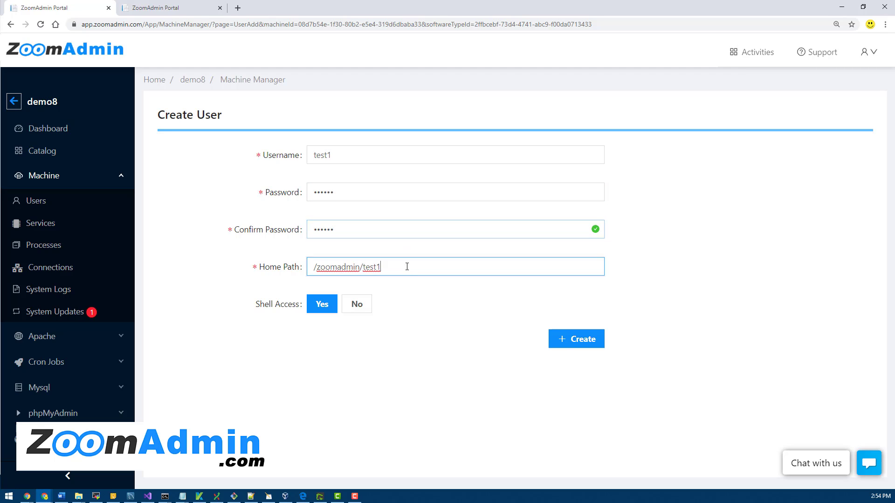
left_click_drag(407, 267, 307, 268)
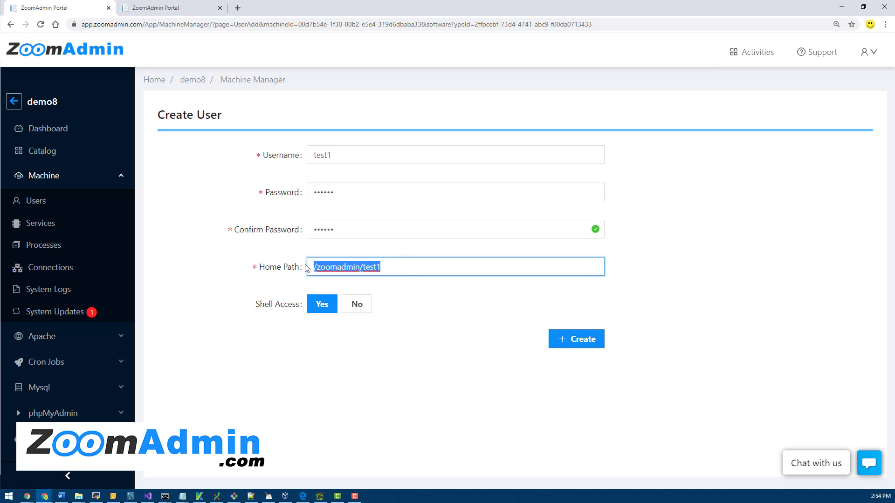
left_click(406, 299)
left_click(407, 267)
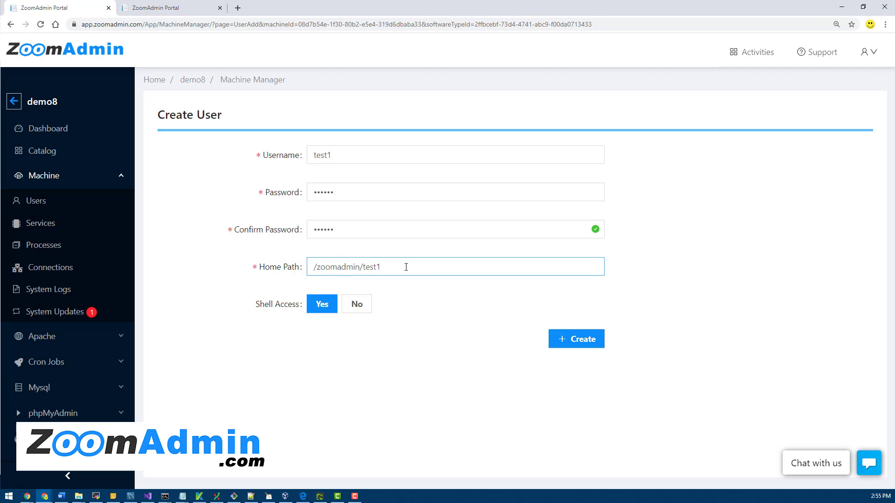
left_click_drag(359, 267, 313, 266)
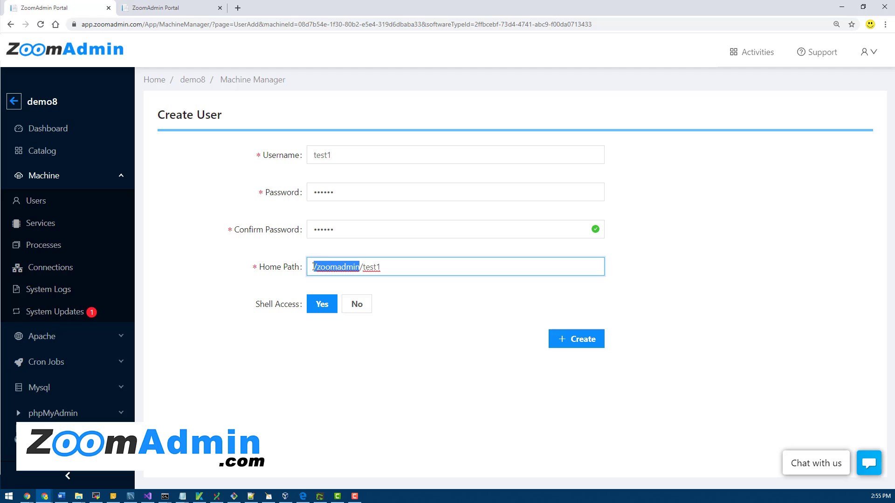
left_click(438, 301)
left_click(374, 274)
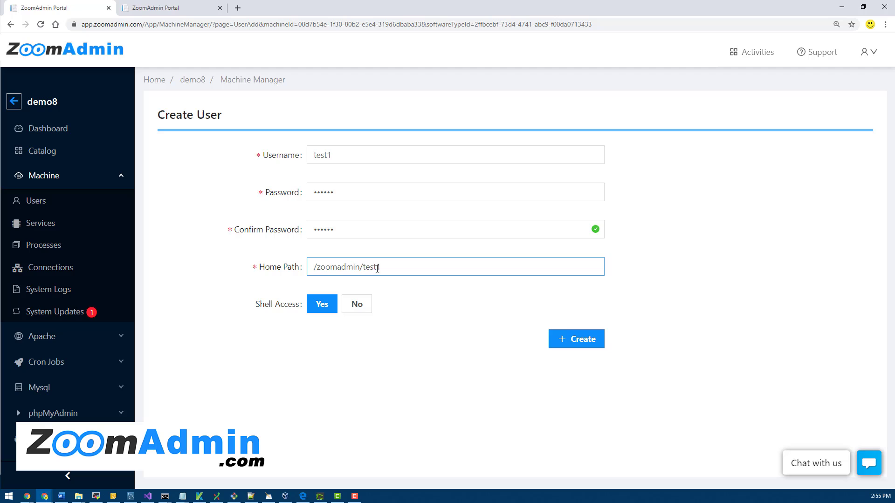
left_click(382, 272)
left_click(400, 310)
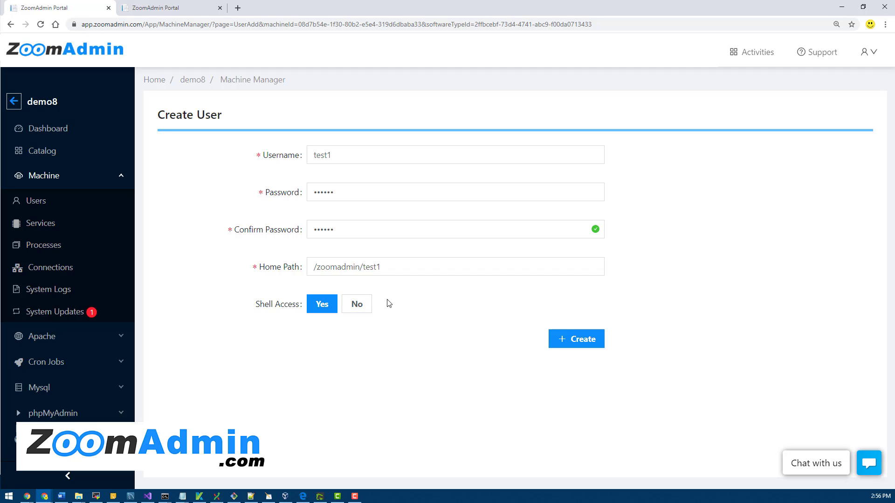
left_click(356, 304)
left_click(321, 305)
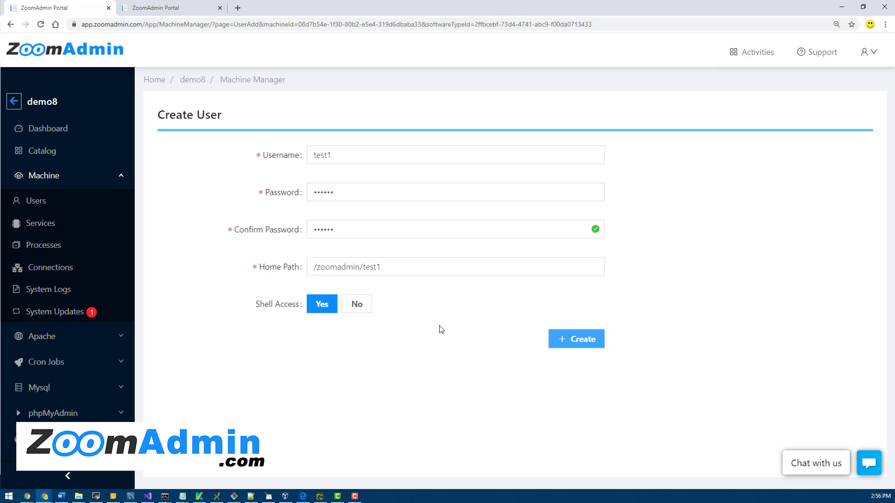
Create test1, then filter the Users list with the search term 'test'.
left_click(573, 340)
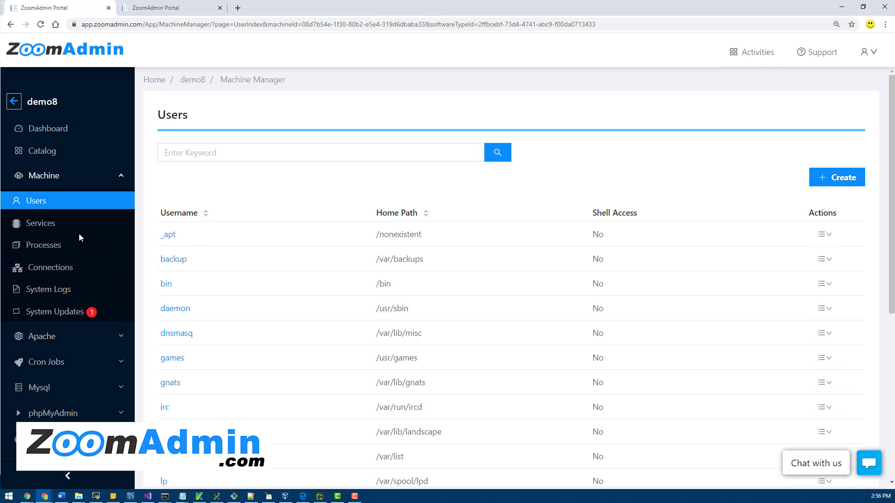
scroll(304, 328, "down", 5)
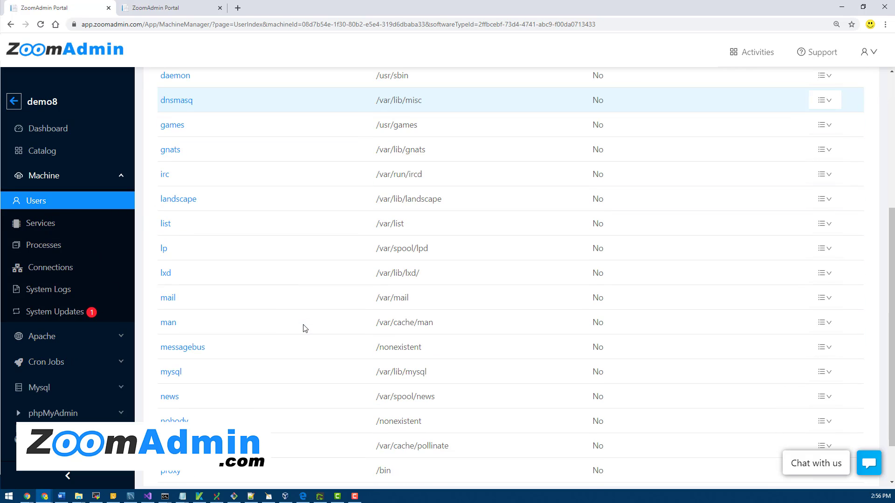
scroll(304, 328, "up", 5)
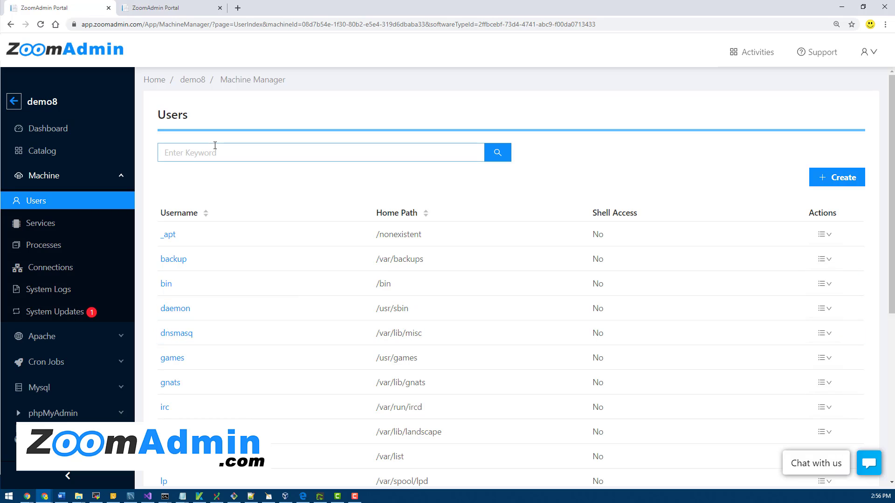
scroll(350, 386, "down", 6)
scroll(351, 385, "up", 6)
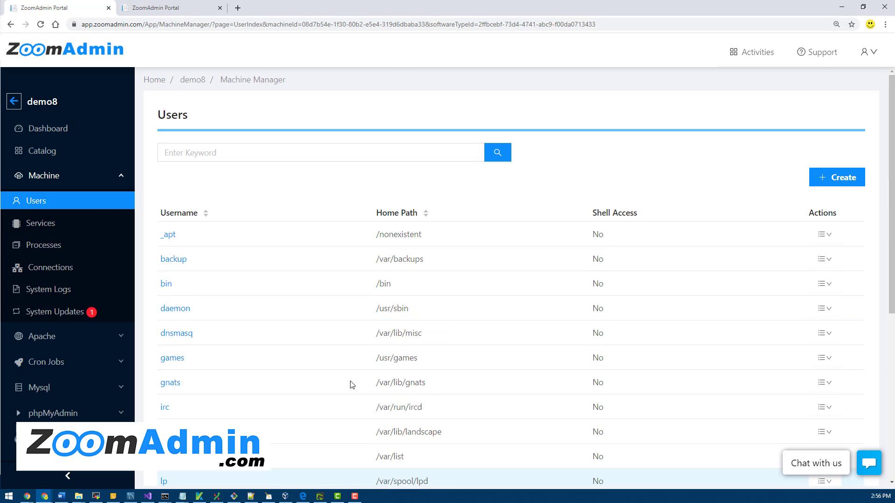
left_click(244, 152)
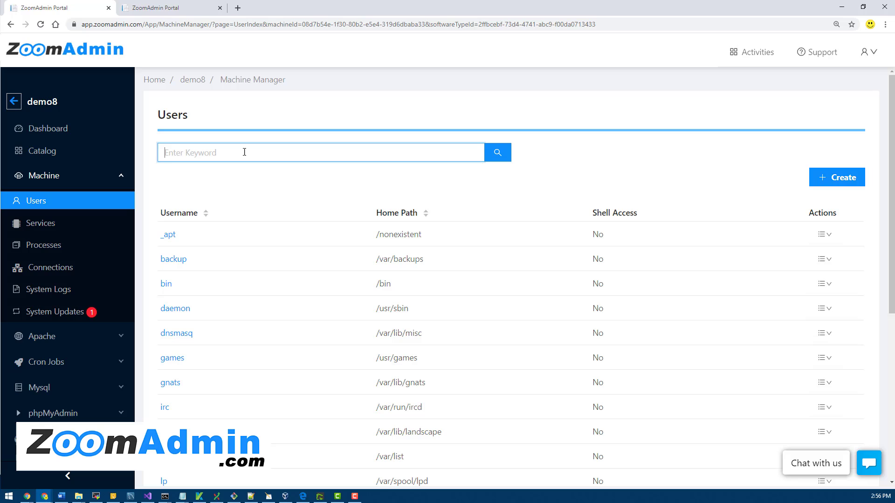
type("test")
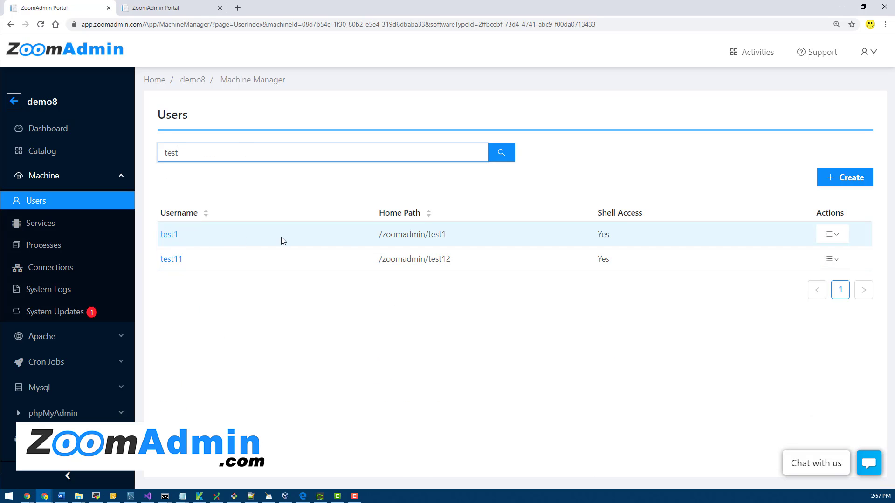
Open test1's Update User form, cancel Change Password, and return to the Users list.
left_click(169, 237)
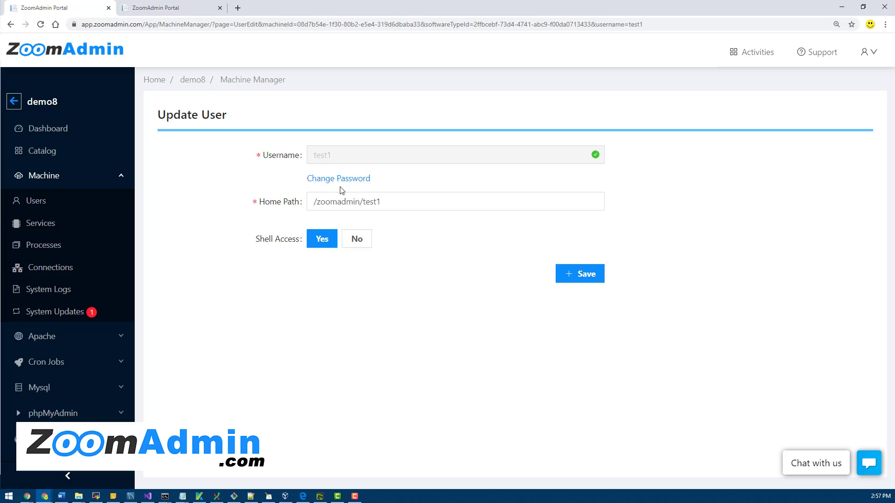
left_click(345, 181)
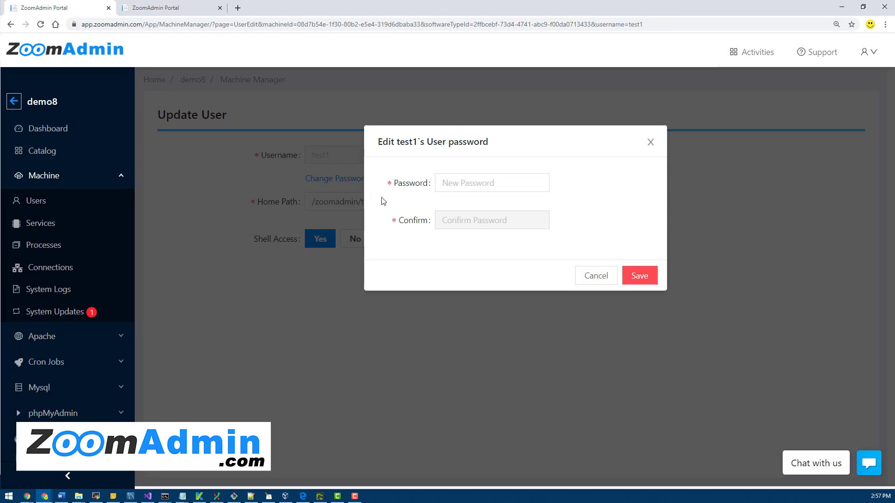
left_click(585, 275)
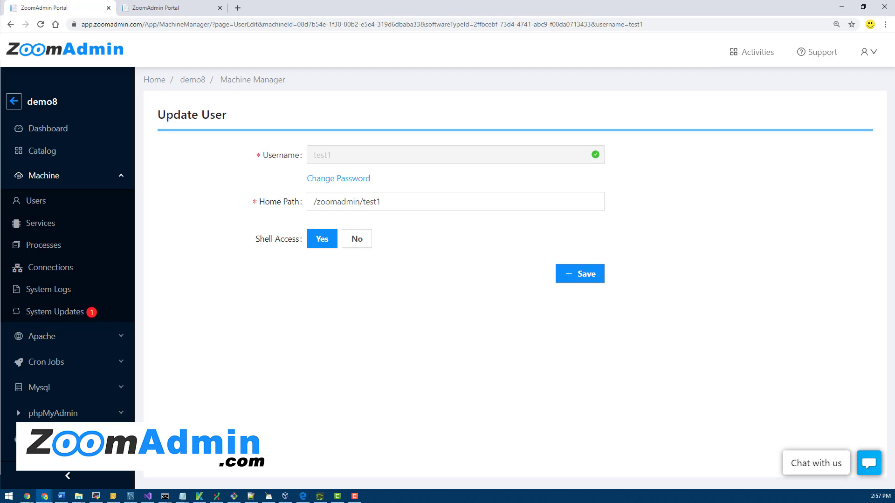
left_click(35, 205)
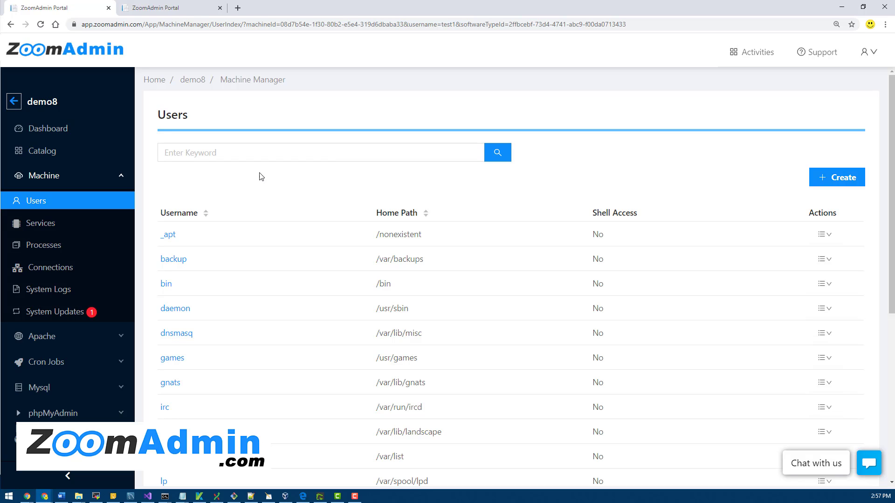
scroll(296, 323, "down", 4)
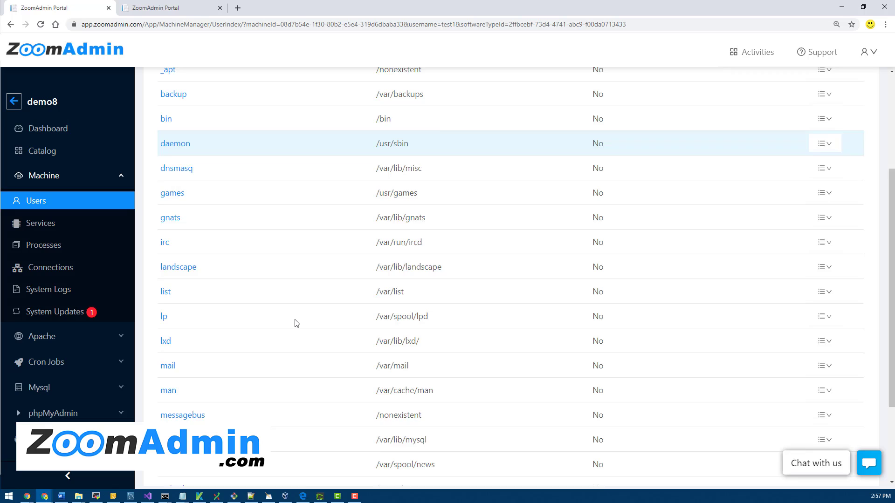
scroll(296, 323, "down", 2)
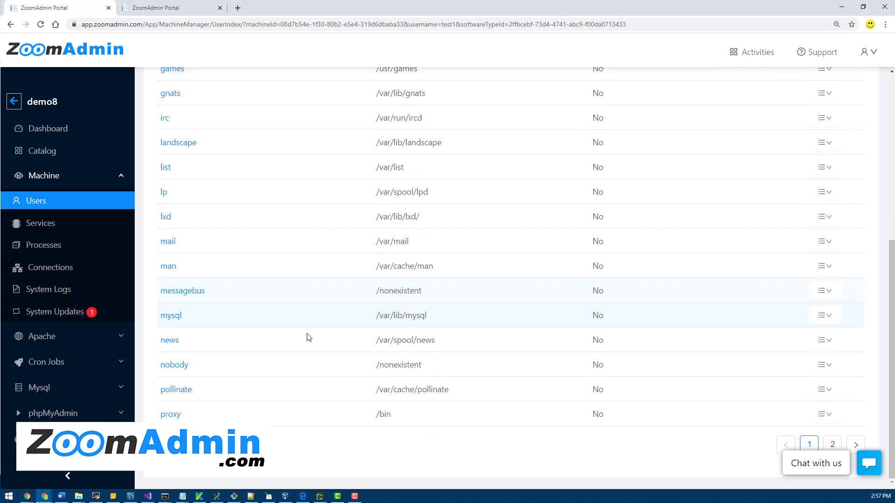
scroll(356, 359, "up", 6)
scroll(357, 359, "down", 6)
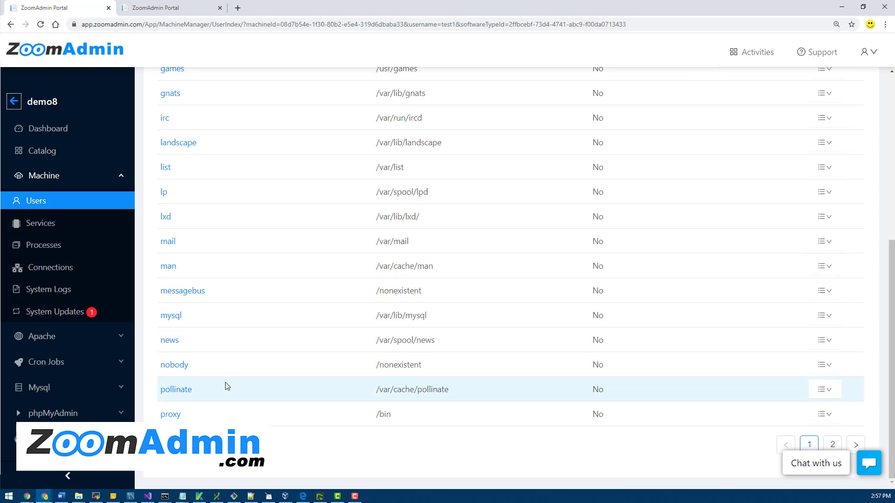
scroll(227, 387, "up", 5)
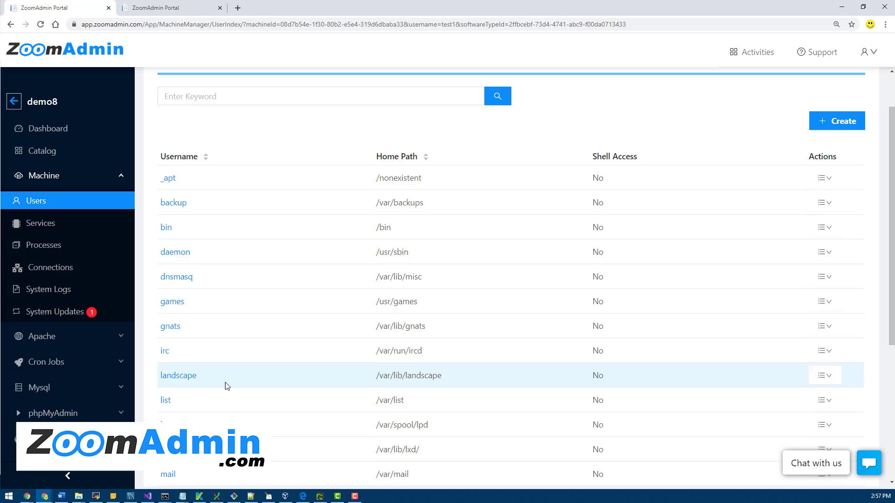
scroll(227, 387, "down", 4)
scroll(228, 386, "up", 2)
scroll(226, 385, "down", 3)
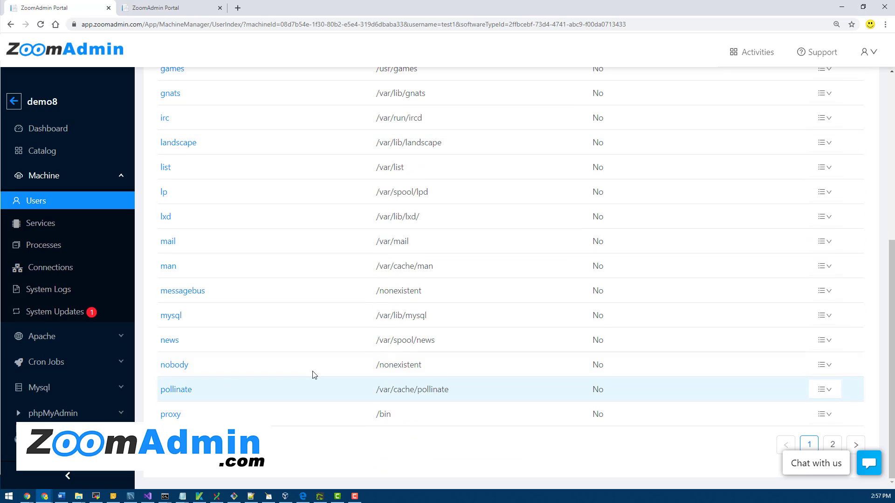
scroll(373, 258, "up", 5)
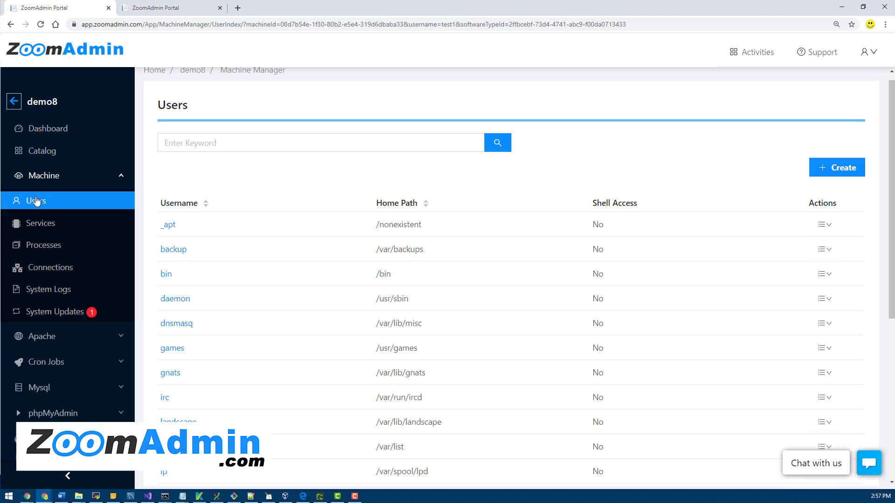
Go to Apache > Websites and open test.com's Update Website form.
left_click(65, 342)
left_click(42, 364)
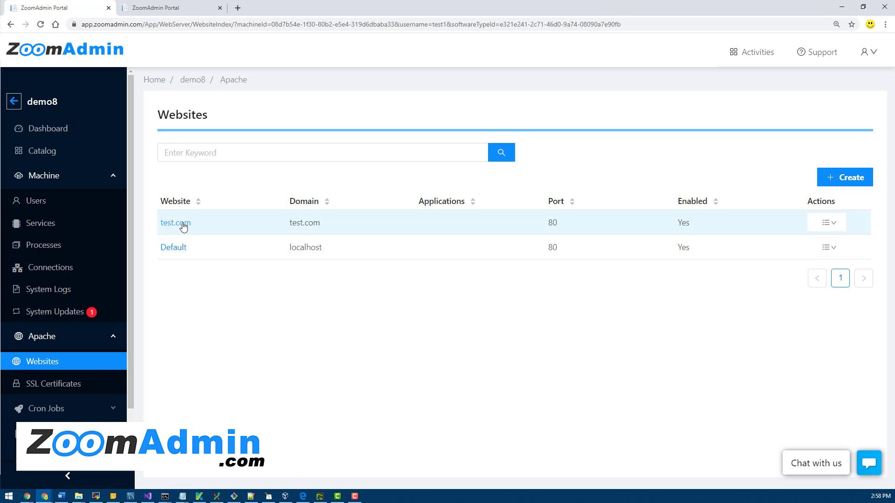
left_click(183, 224)
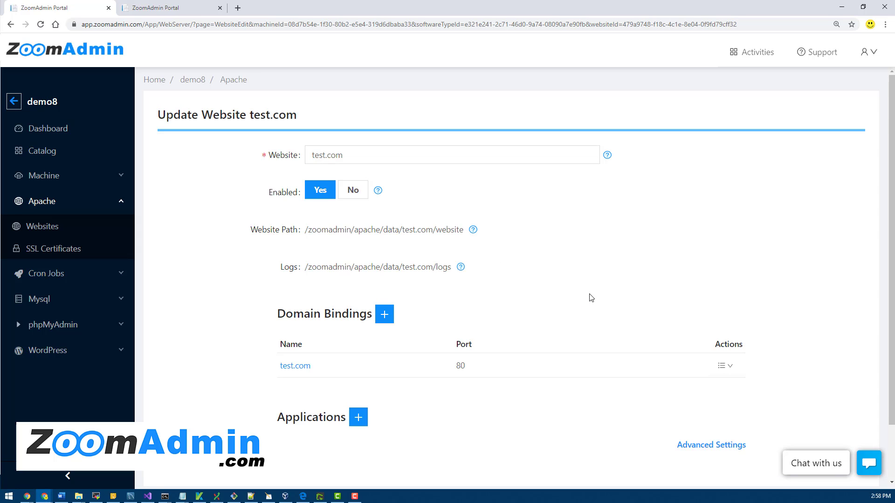
scroll(590, 296, "down", 2)
scroll(590, 297, "up", 2)
left_click_drag(304, 235, 451, 230)
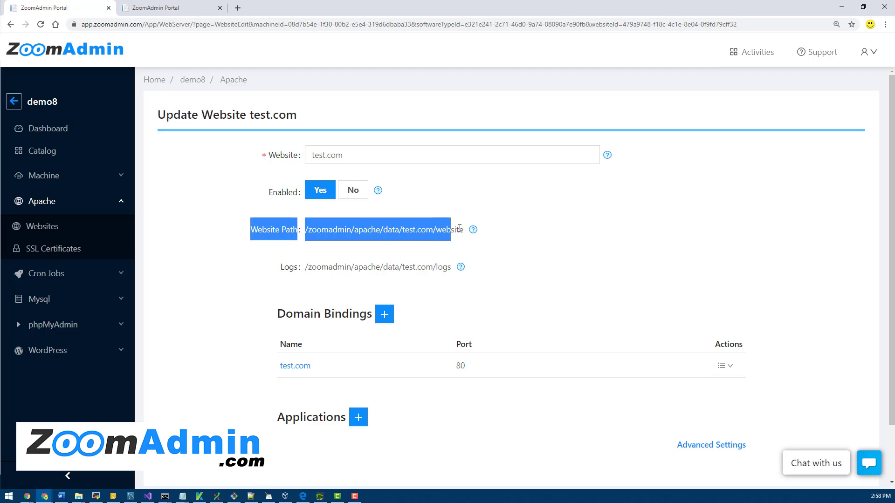
left_click(463, 229)
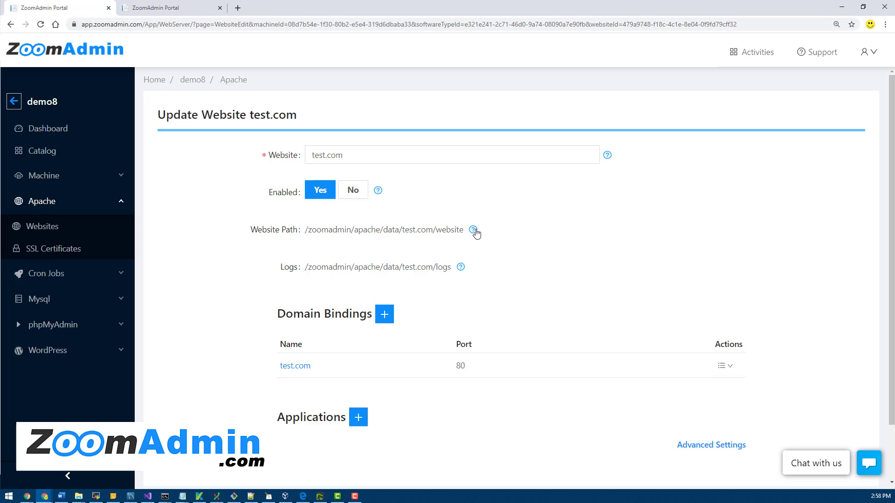
mouse_move(474, 231)
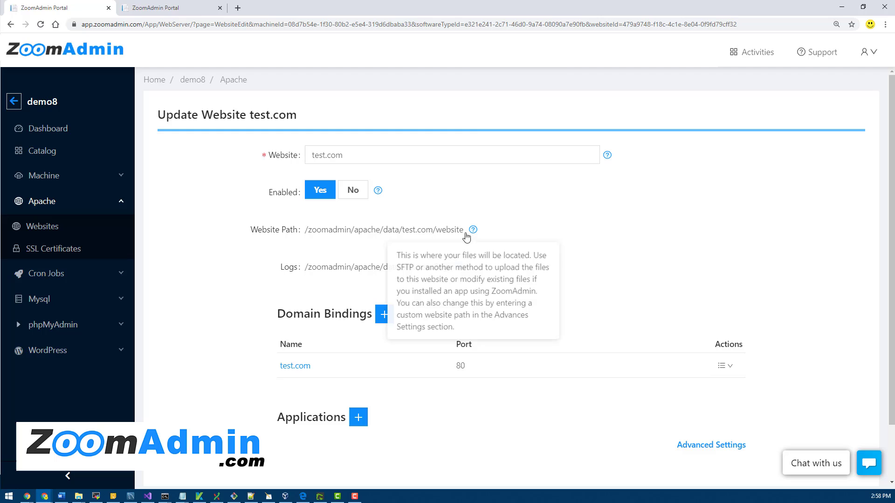
left_click_drag(464, 230, 306, 228)
left_click(335, 246)
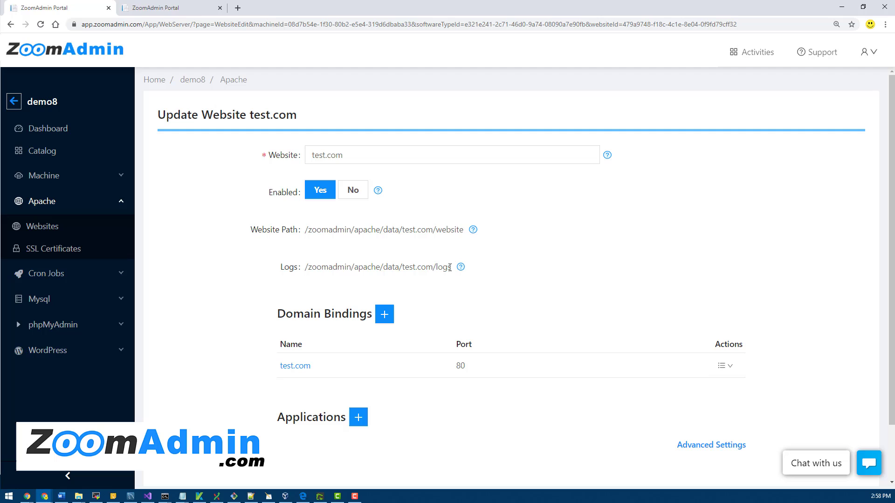
left_click_drag(451, 267, 304, 268)
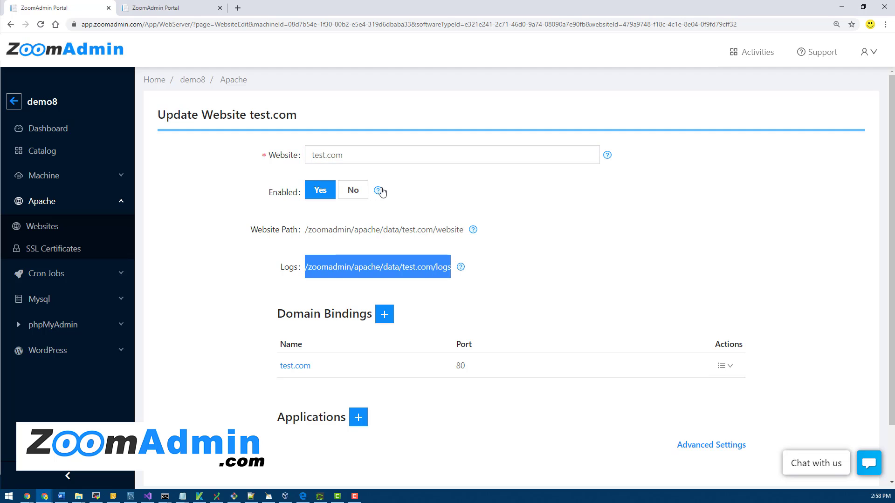
left_click(377, 191)
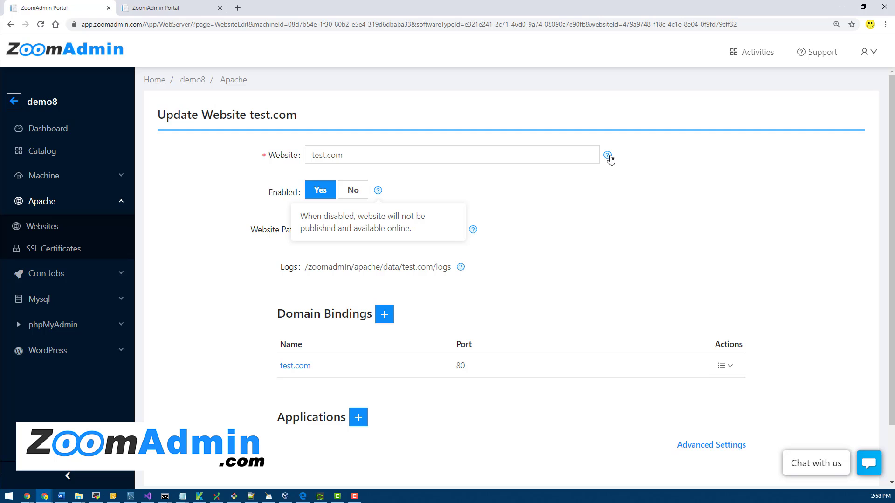
left_click(607, 155)
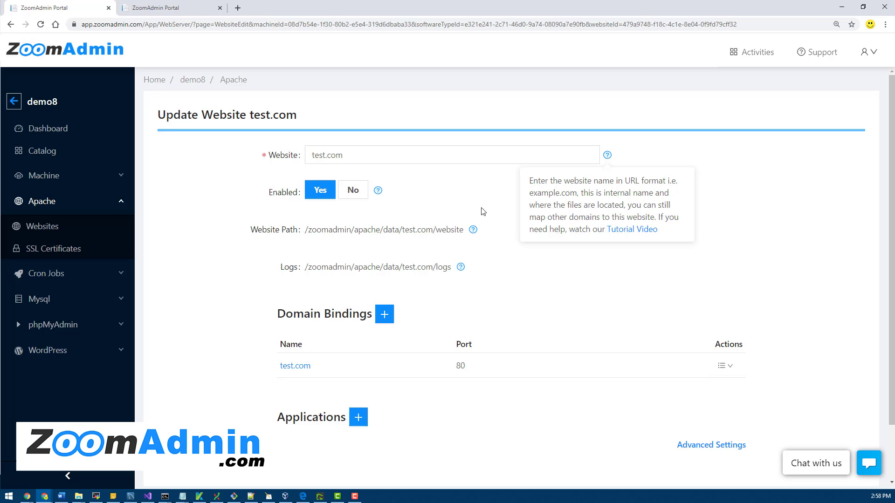
left_click(457, 242)
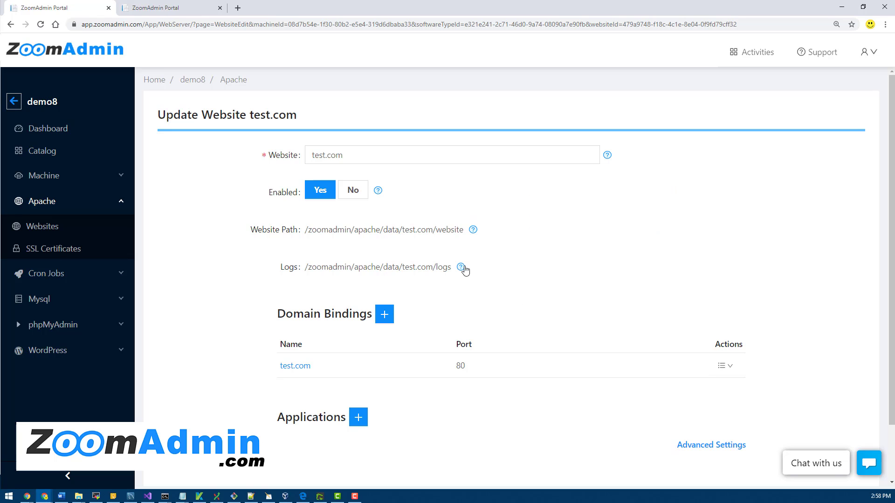
left_click(303, 367)
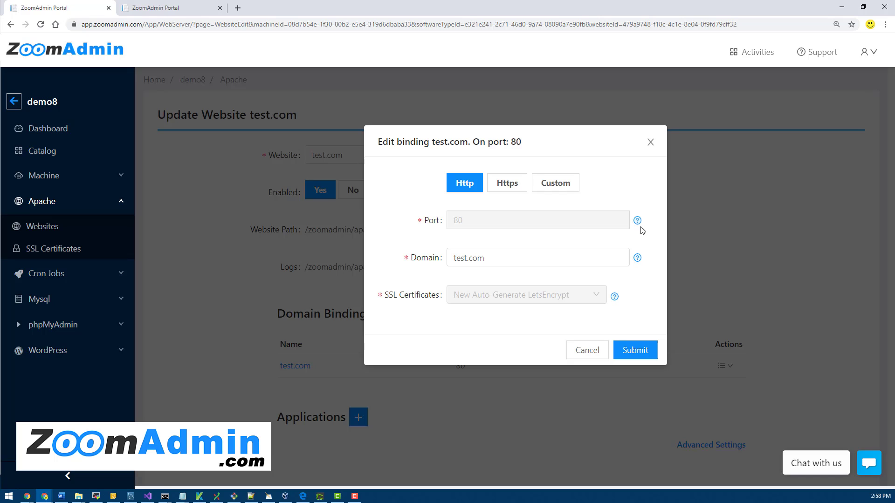
left_click(507, 183)
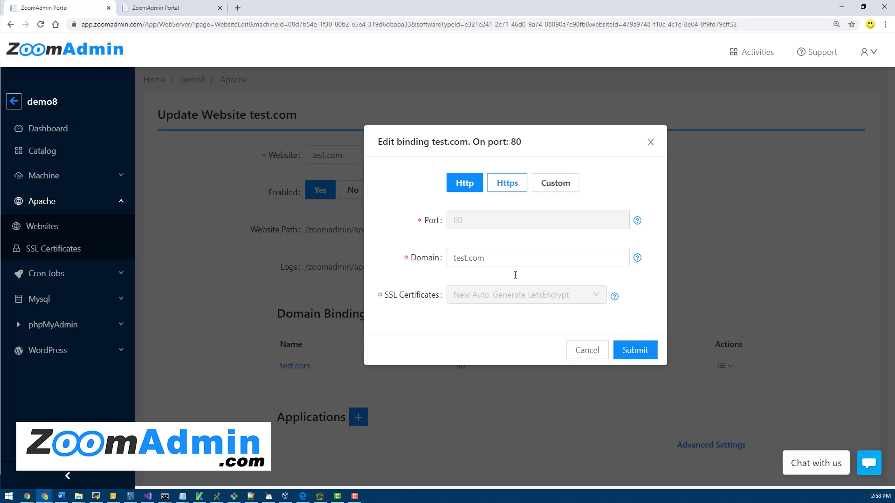
left_click(584, 354)
Under Advanced Settings, set the website's User dropdown to test1.
scroll(720, 410, "down", 2)
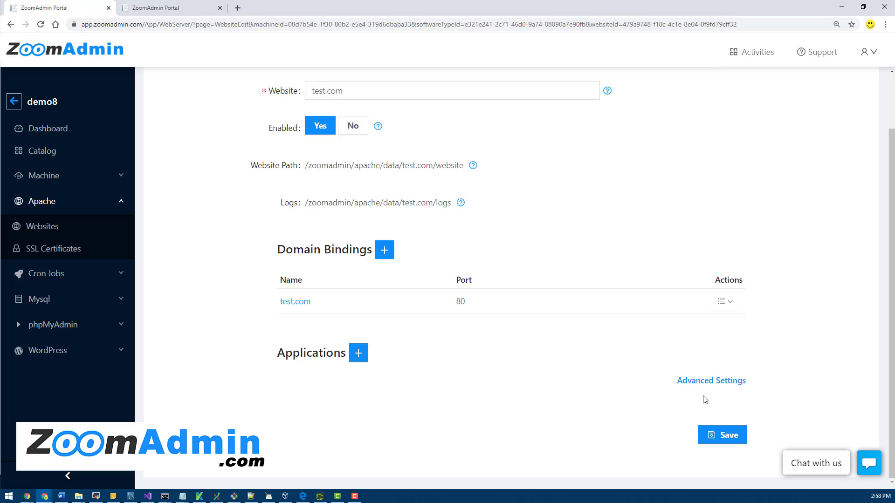
left_click(707, 384)
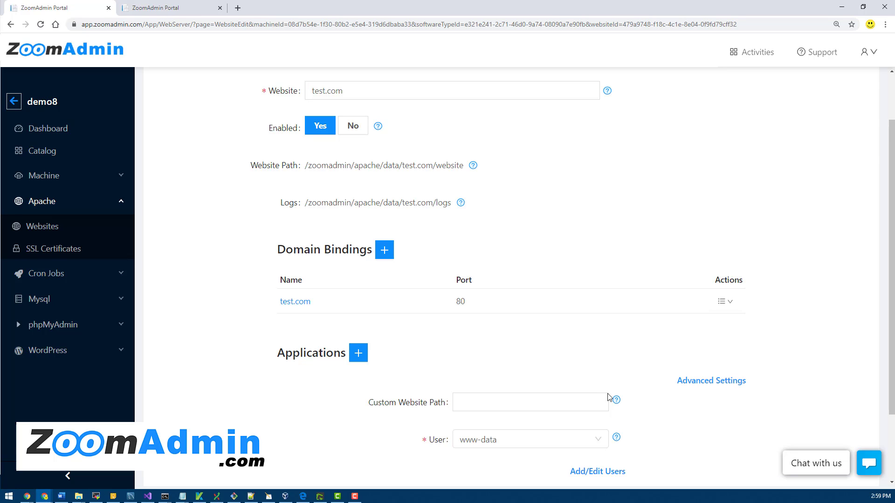
scroll(592, 394, "down", 2)
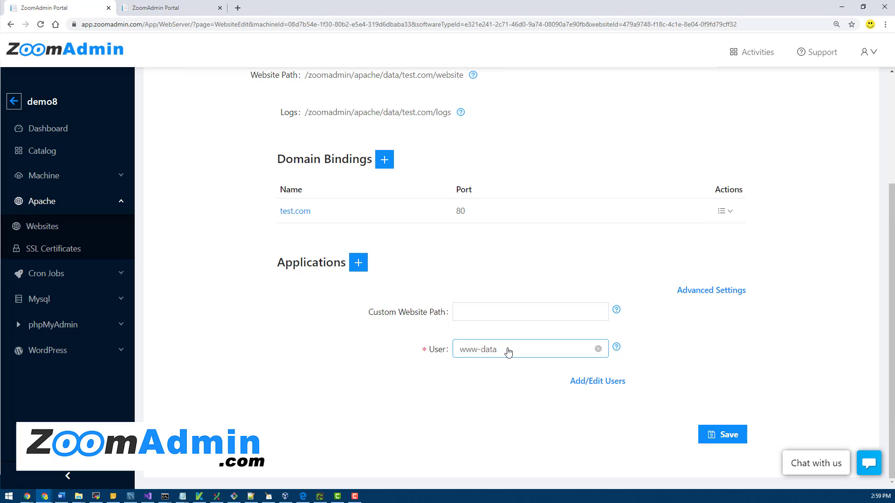
left_click(508, 351)
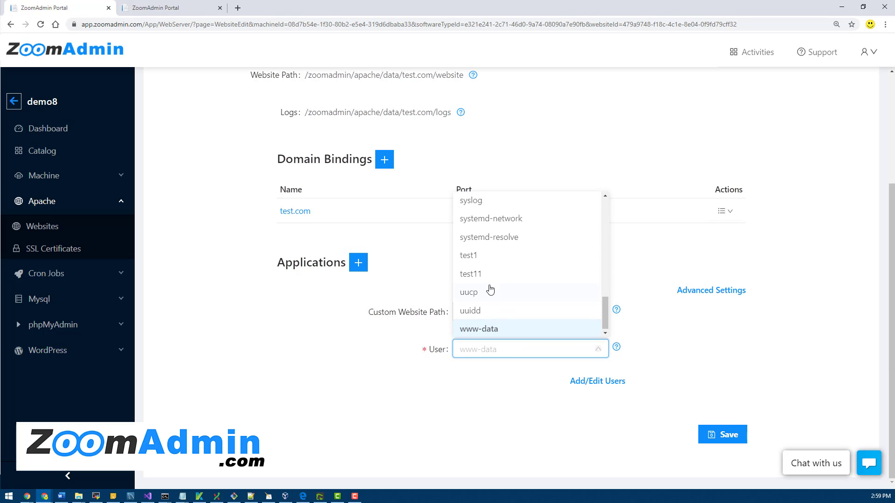
left_click(472, 255)
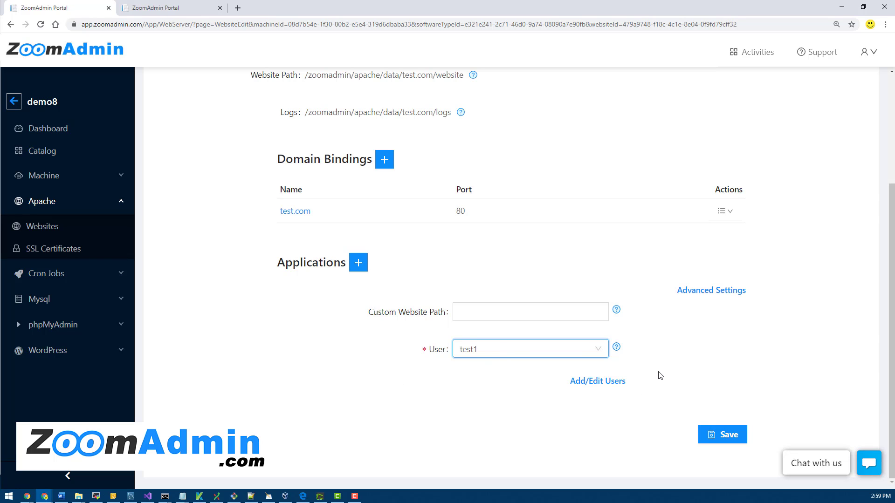
Scroll through the test.com form to review it with test1 as User.
scroll(657, 374, "up", 2)
scroll(574, 364, "down", 2)
scroll(523, 298, "up", 1)
scroll(419, 239, "up", 2)
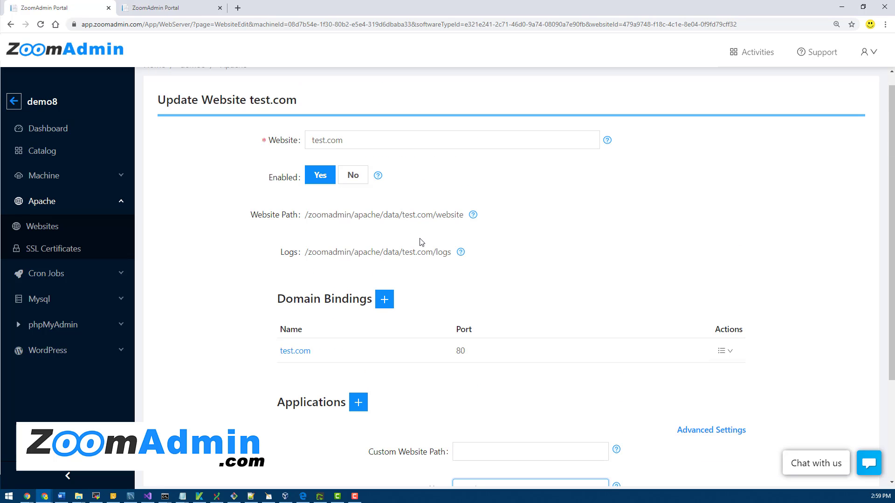
left_click_drag(308, 212, 457, 214)
scroll(520, 304, "down", 3)
scroll(520, 303, "down", 1)
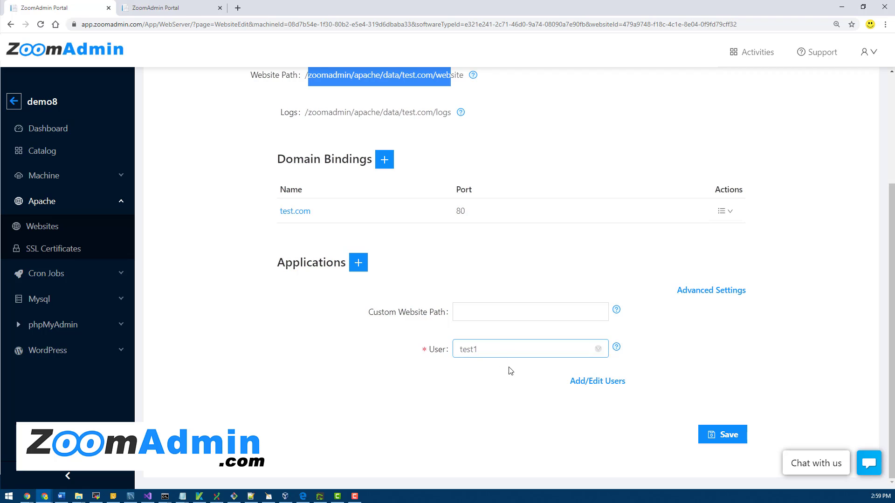
scroll(480, 346, "up", 4)
scroll(480, 345, "down", 4)
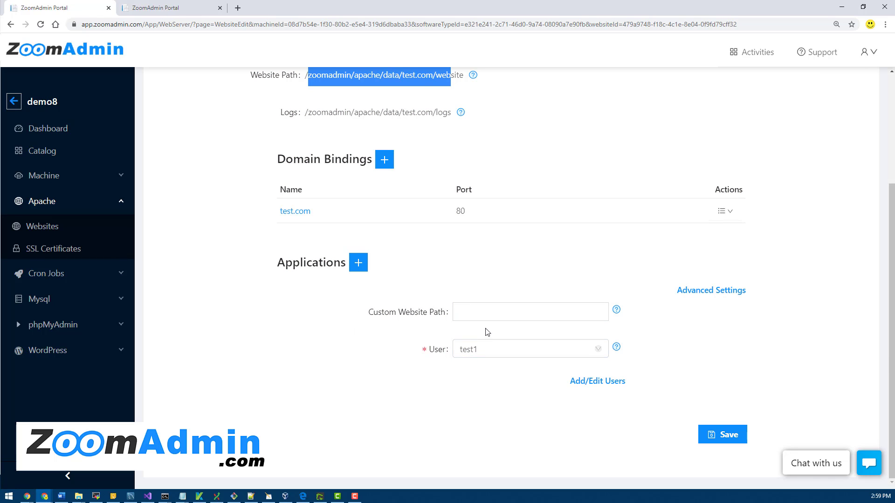
Open demo8's Machine > Users list and scroll through the accounts.
left_click(89, 178)
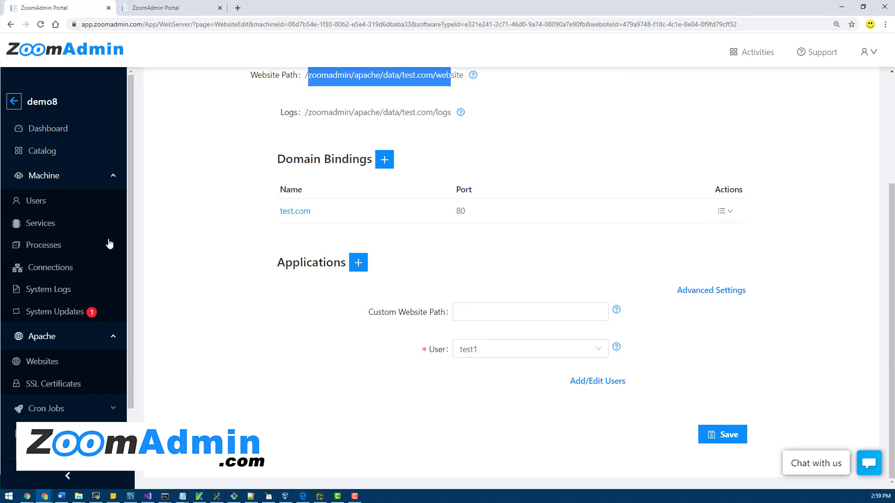
left_click(40, 202)
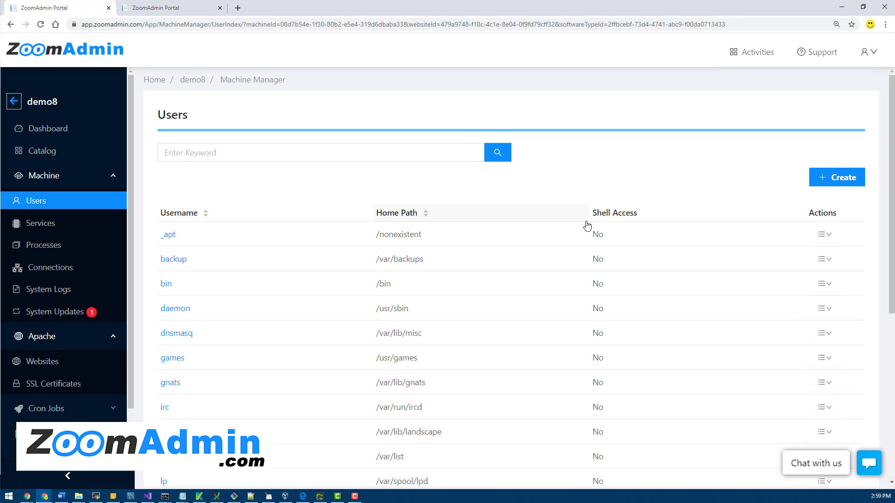
mouse_move(821, 235)
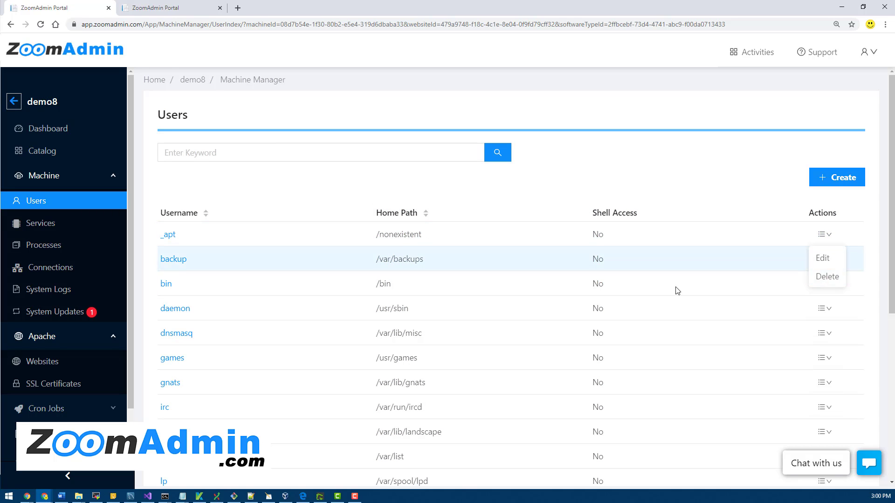
scroll(675, 320, "down", 2)
scroll(677, 323, "down", 4)
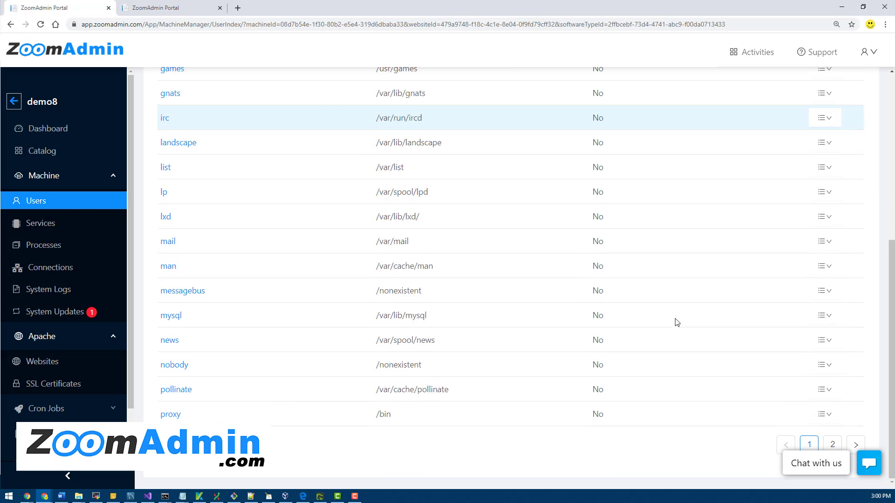
scroll(676, 321, "up", 6)
Search users for 'root', check its Actions, then clear the search to list everyone.
left_click(247, 156)
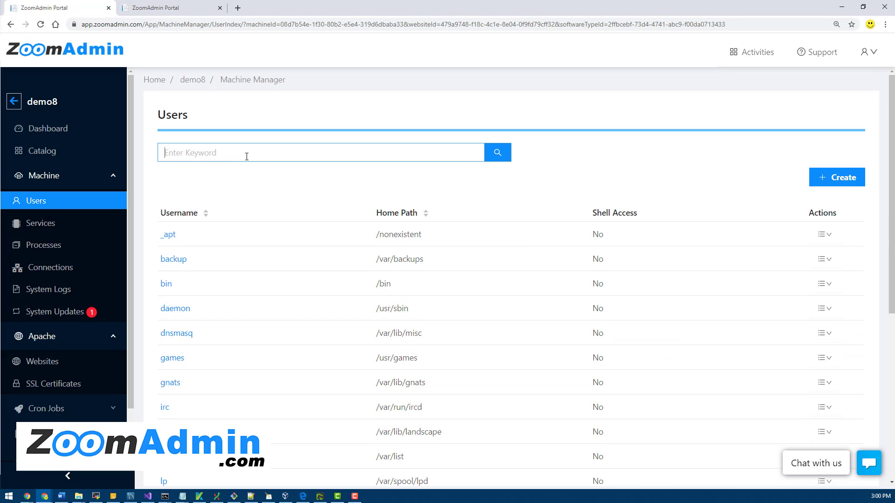
type("root")
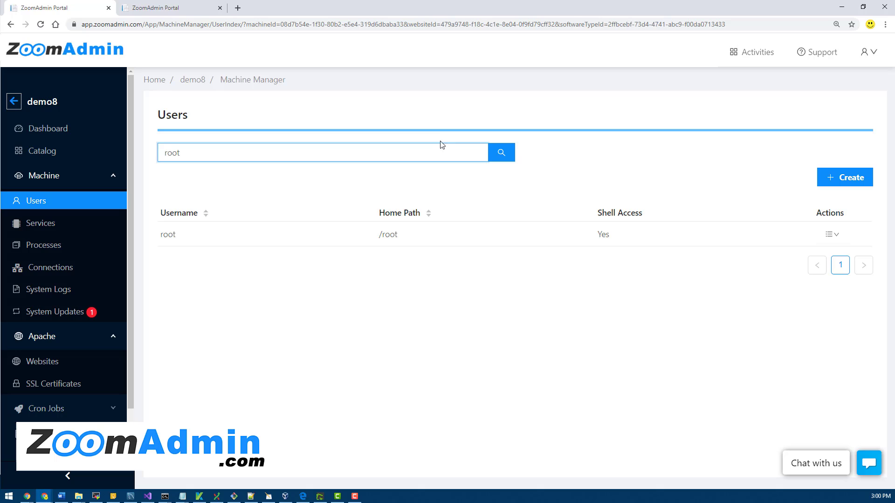
left_click(835, 238)
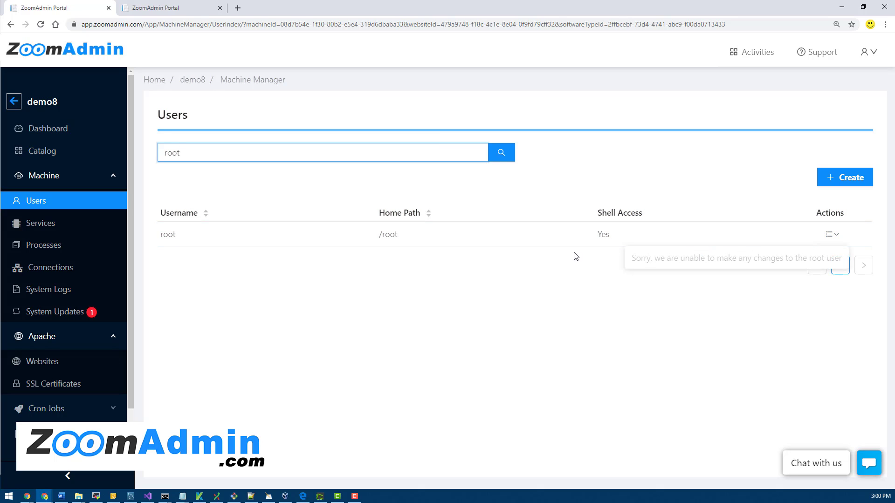
key("BackSpace")
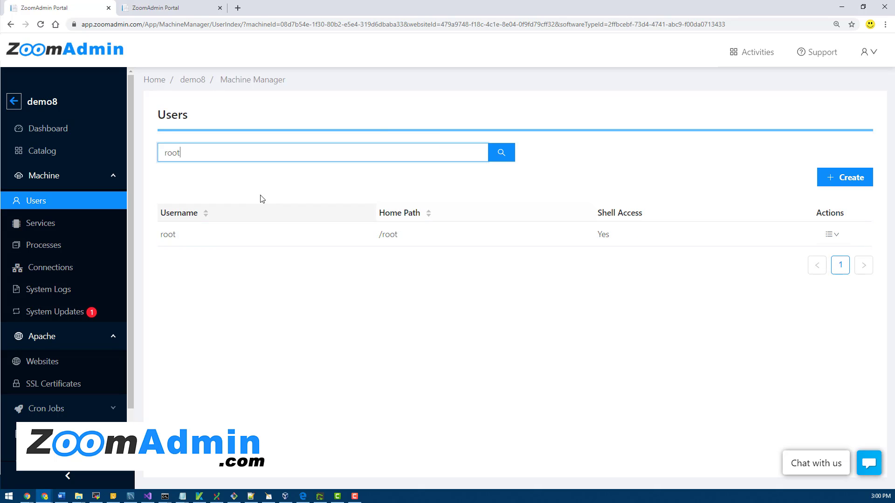
key("BackSpace")
key("BackSpace")
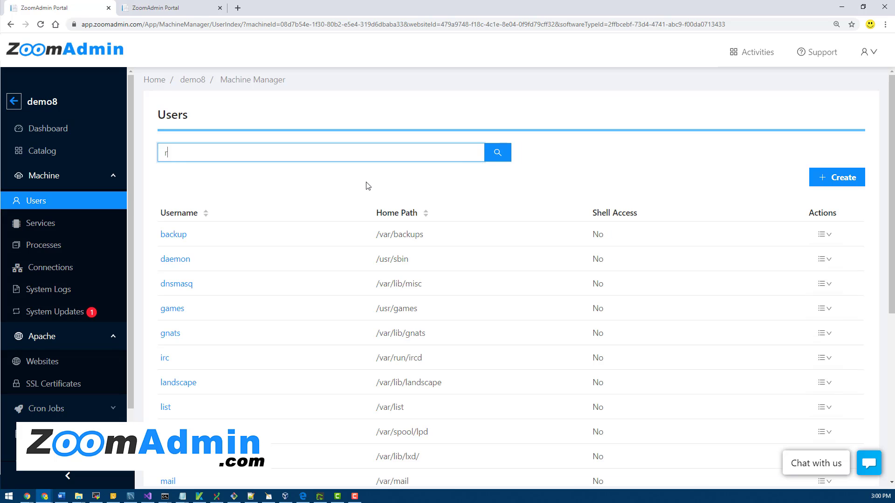
key("BackSpace")
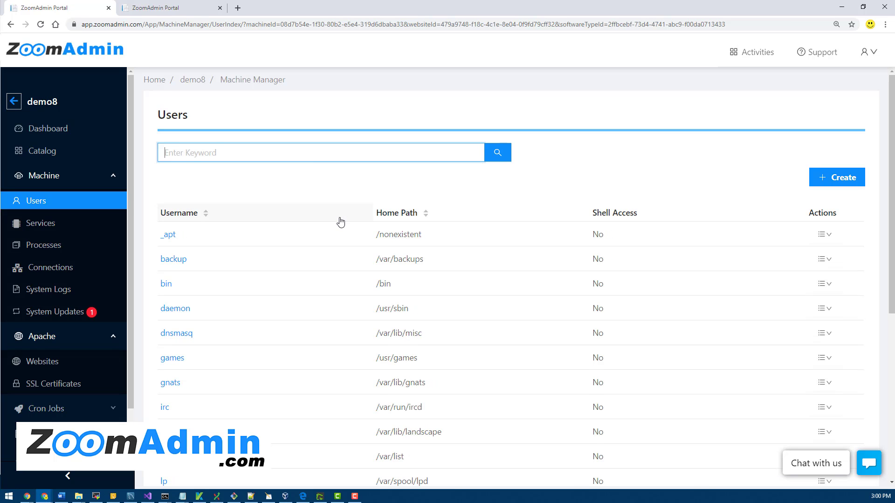
scroll(340, 222, "down", 6)
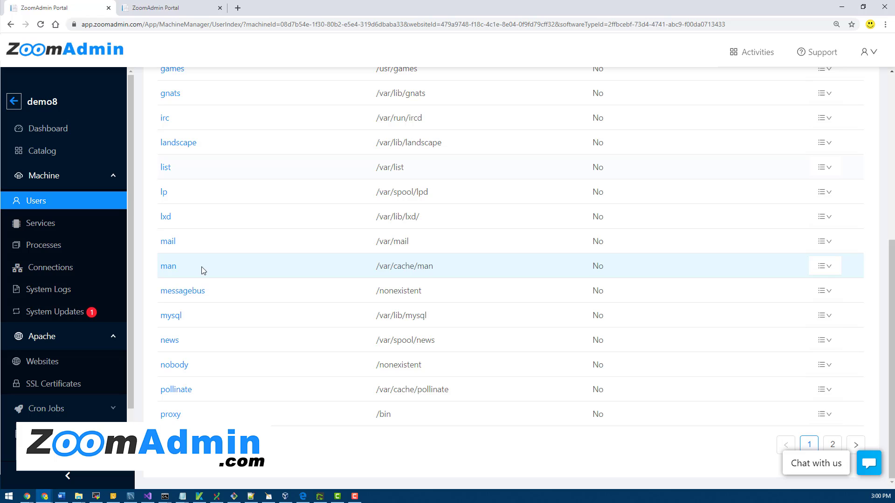
scroll(712, 330, "up", 3)
scroll(712, 330, "up", 3)
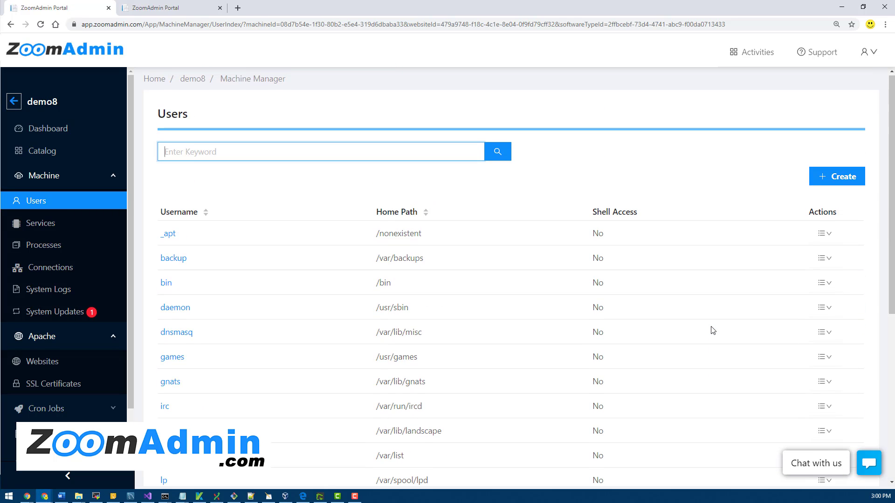
left_click(824, 234)
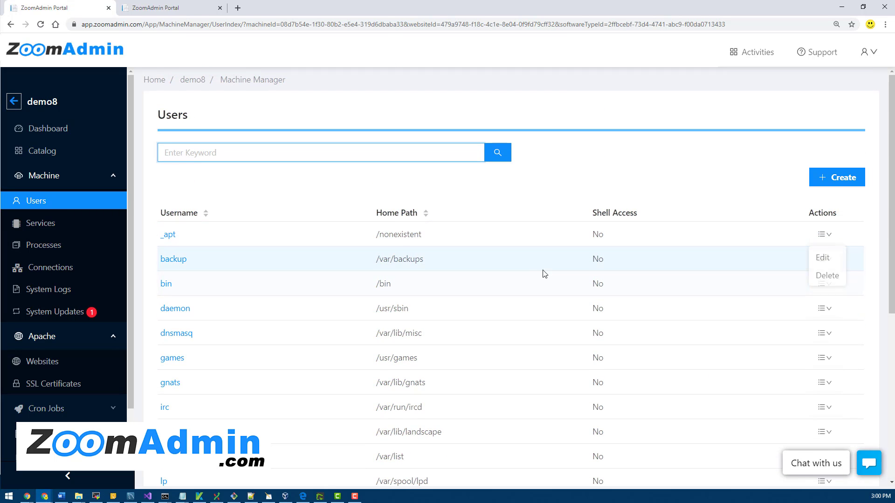